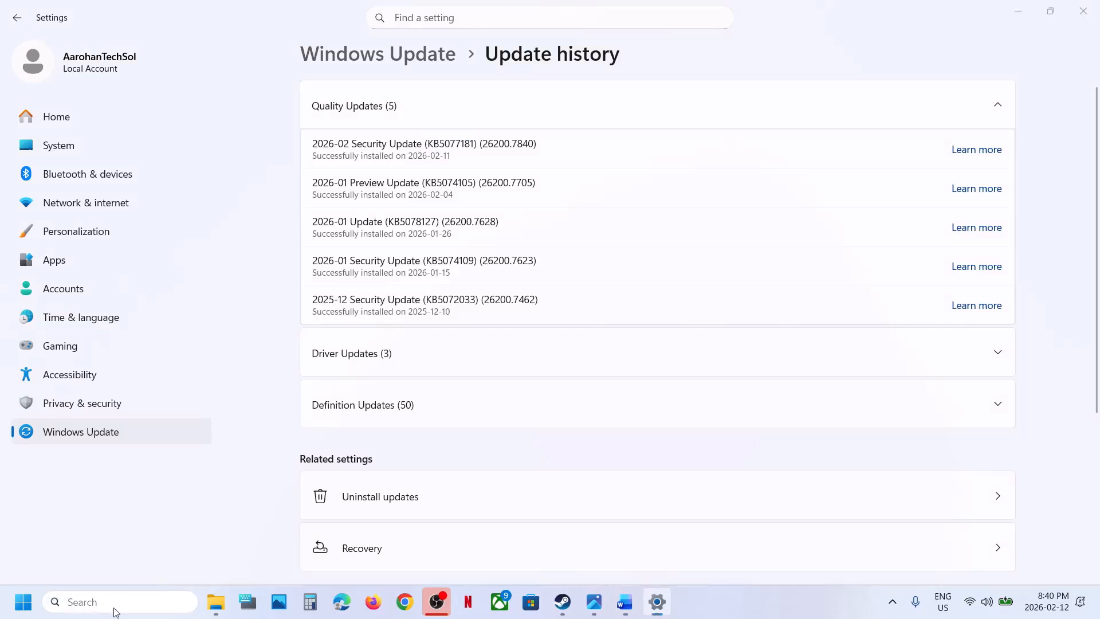
# - Find Command Prompt through the Windows search and open it as administrator, approving the elevation request
pyautogui.write('cmd')
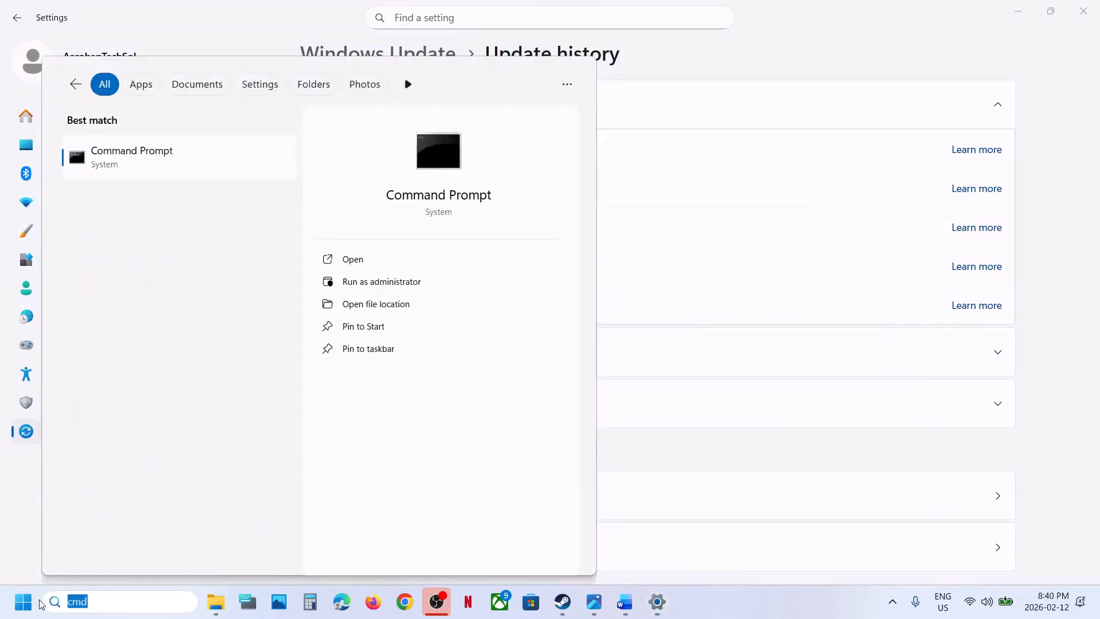
pyautogui.rightClick(170, 157)
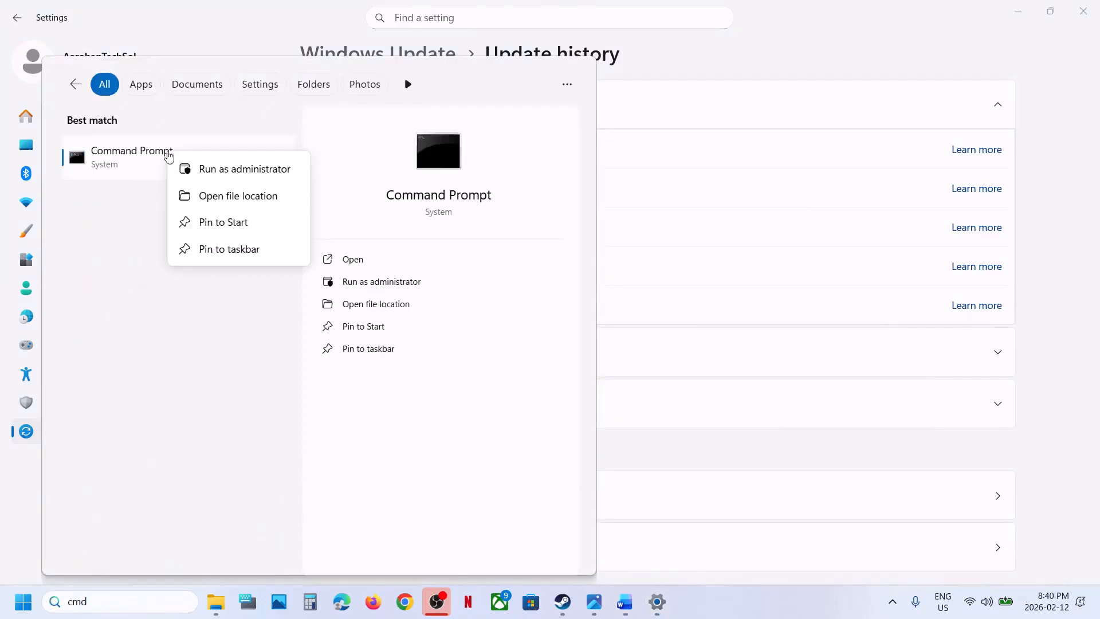
pyautogui.click(251, 174)
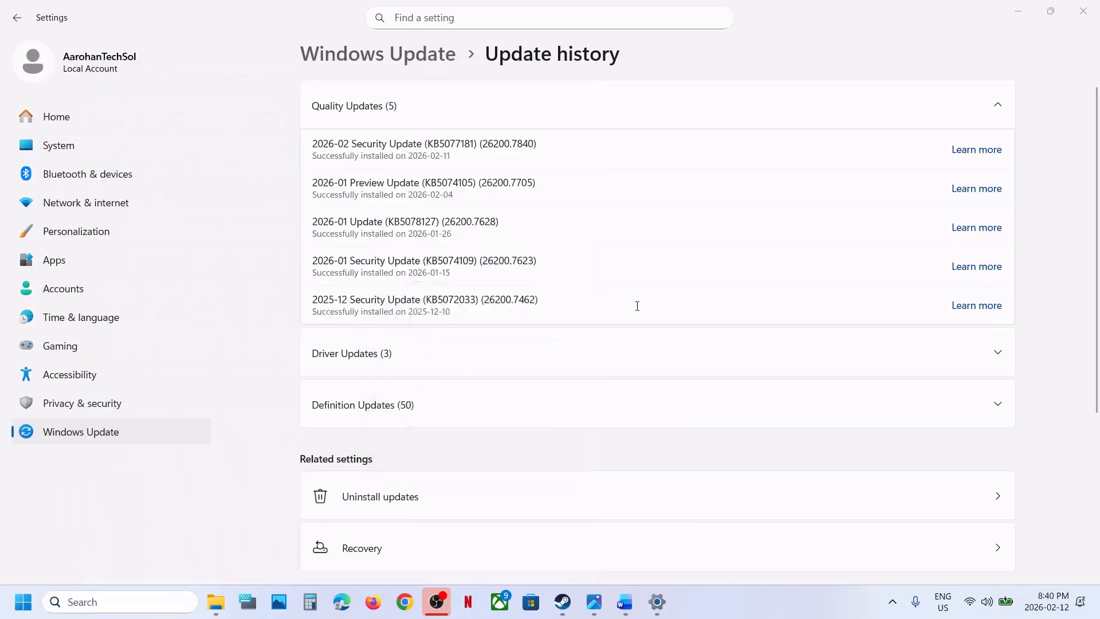
pyautogui.click(498, 419)
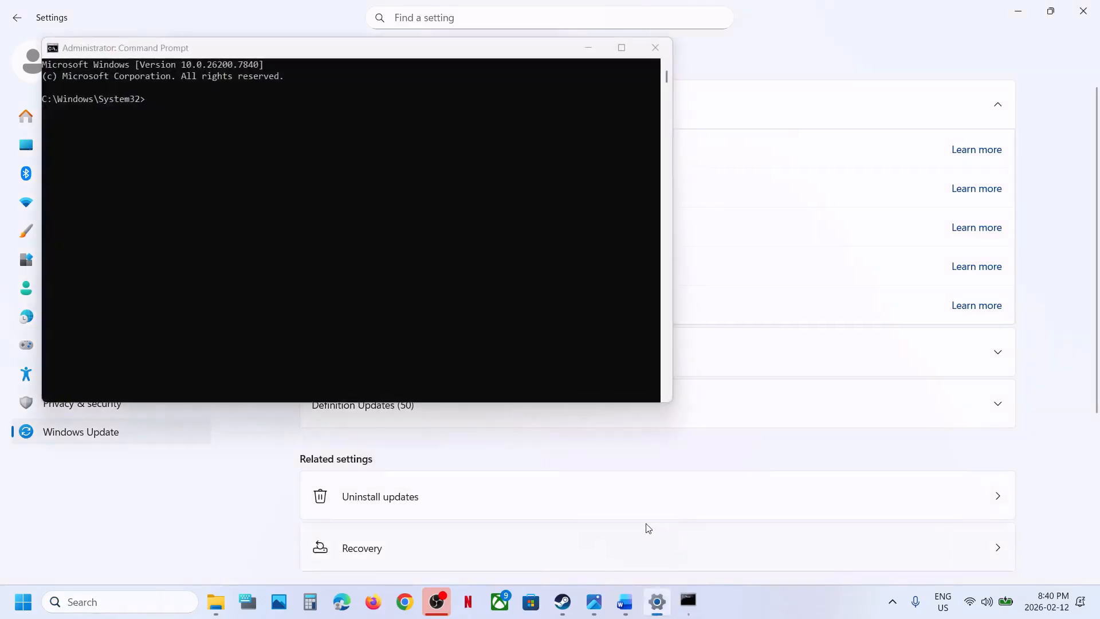
# - Copy the sfc /scannow command from the Windows 11 Update Error document in Word and run it in Command Prompt
pyautogui.click(624, 607)
pyautogui.scroll(-3, 269, 315)
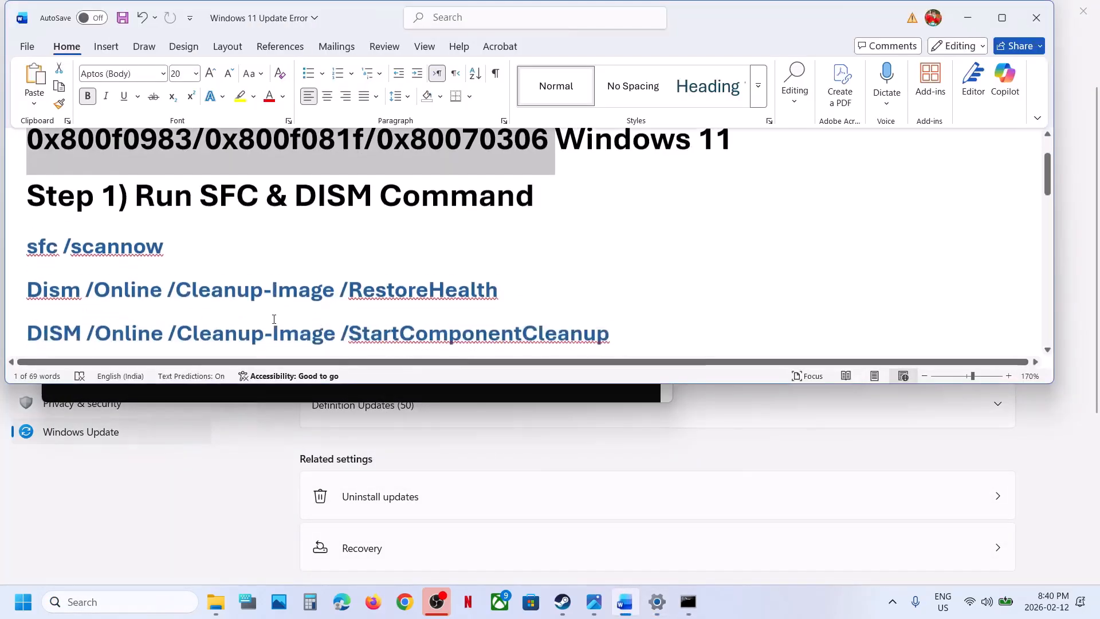
pyautogui.click(1003, 19)
pyautogui.scroll(2, 398, 315)
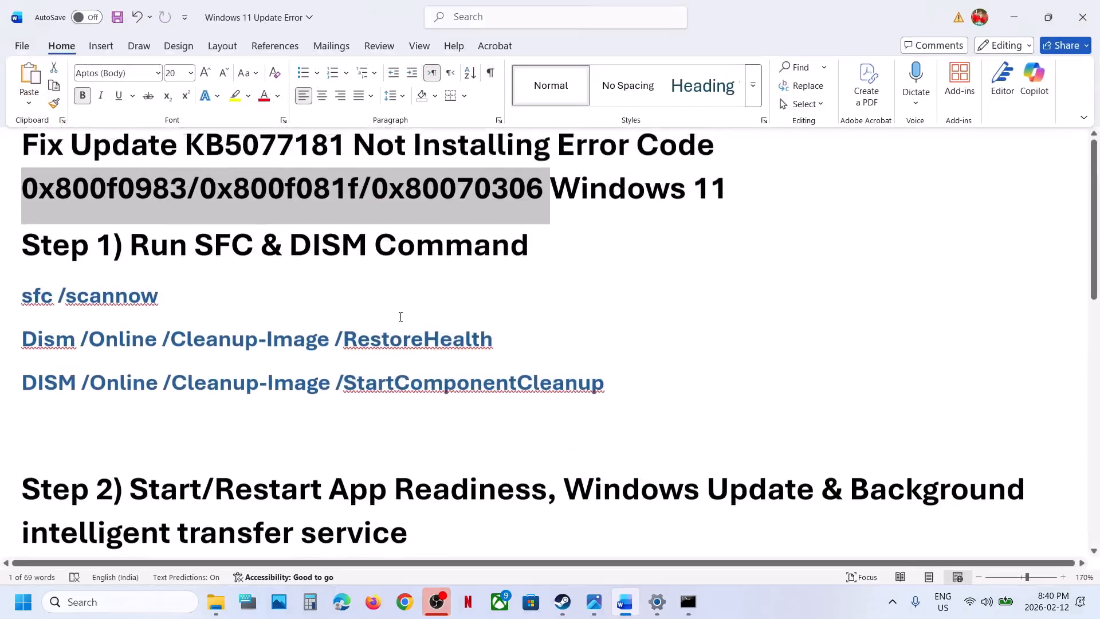
pyautogui.tripleClick(84, 312)
pyautogui.press('super+c')
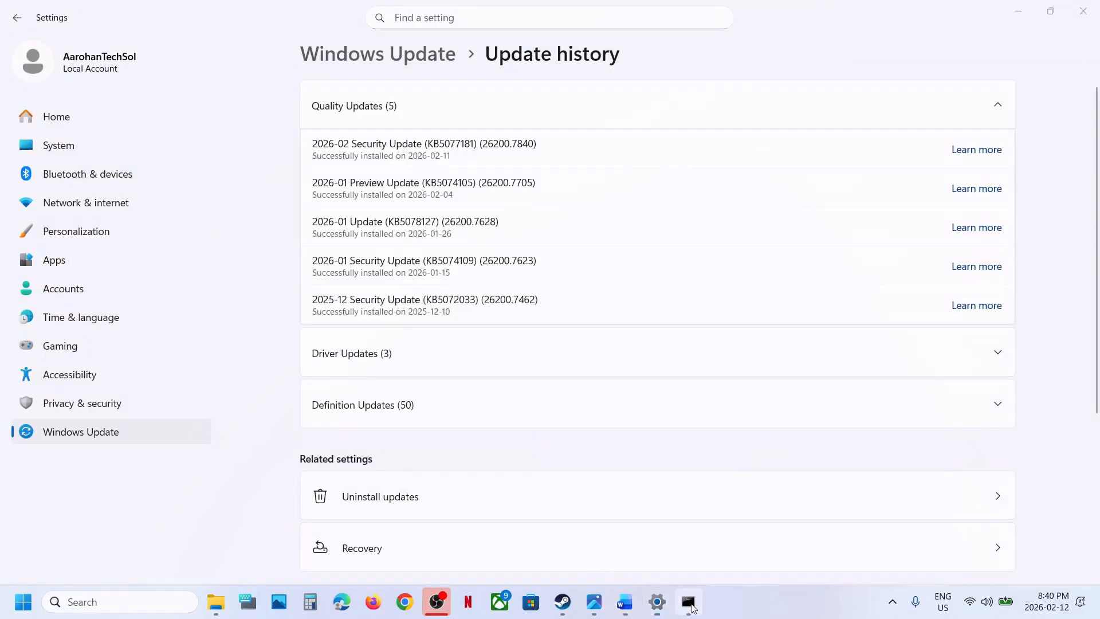
pyautogui.click(688, 602)
pyautogui.rightClick(404, 295)
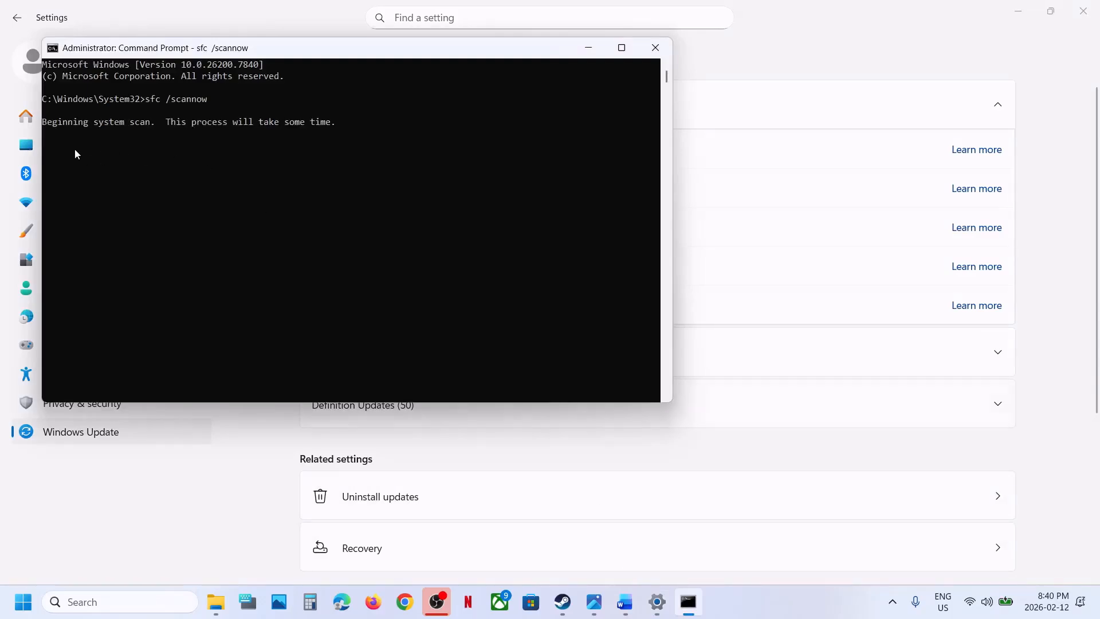
# - Select the Dism /Online /Cleanup-Image /RestoreHealth line in the Word document and switch to Command Prompt
pyautogui.click(625, 601)
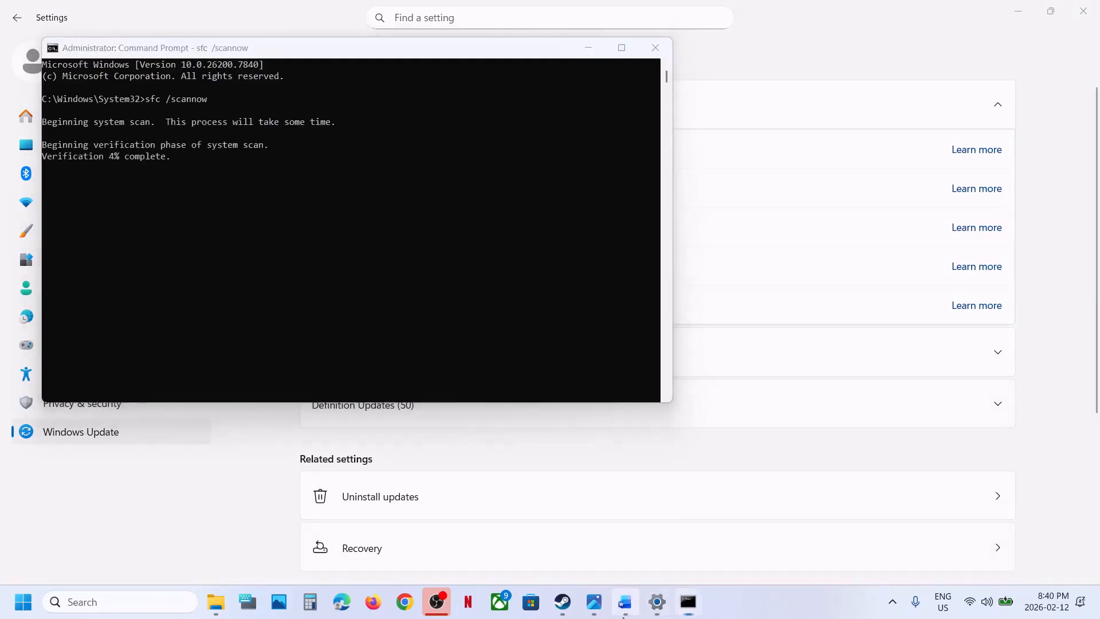
pyautogui.tripleClick(301, 351)
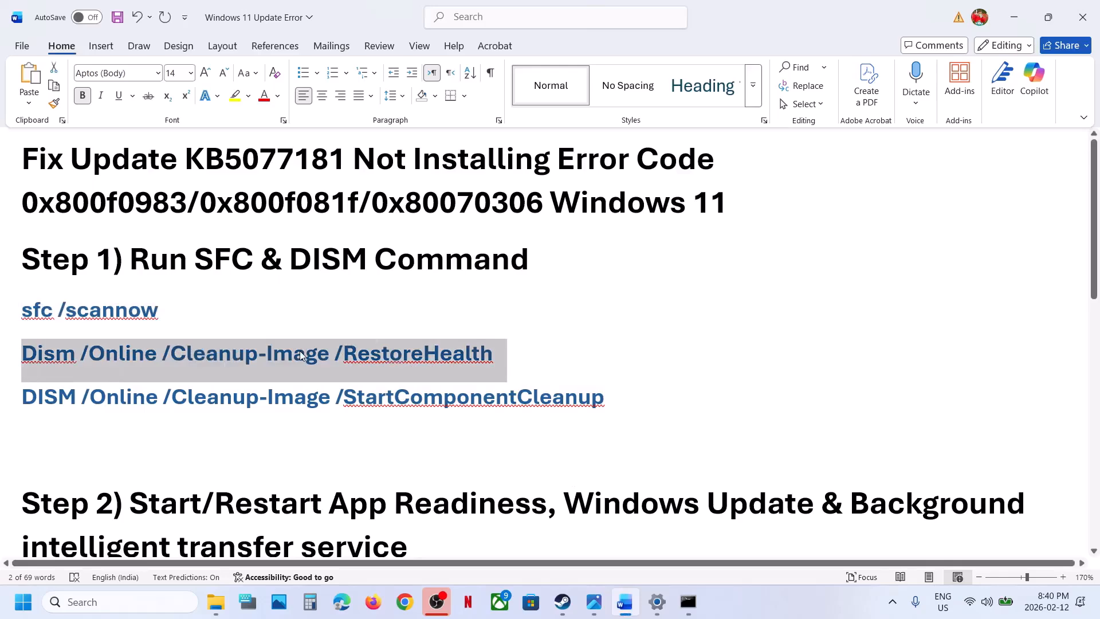
pyautogui.hotkey('alt', 'Tab')
pyautogui.click(298, 224)
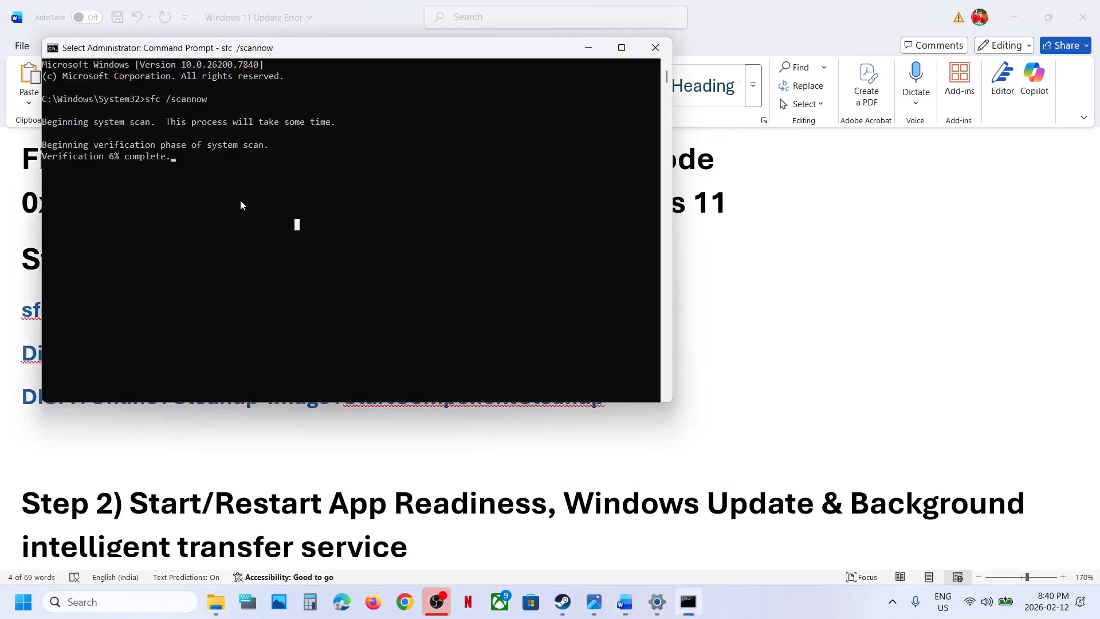
pyautogui.hotkey('alt', 'Tab')
pyautogui.hotkey('alt', 'Tab')
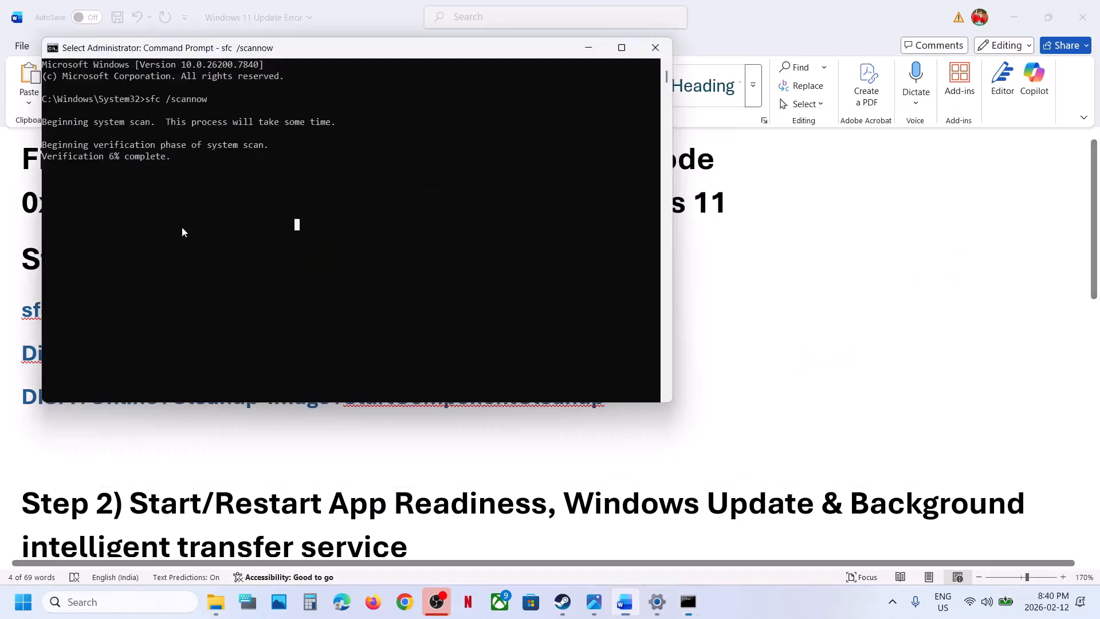
# - Select the DISM /Online /Cleanup-Image /StartComponentCleanup line in the Word document and switch to Command Prompt
pyautogui.hotkey('alt', 'Tab')
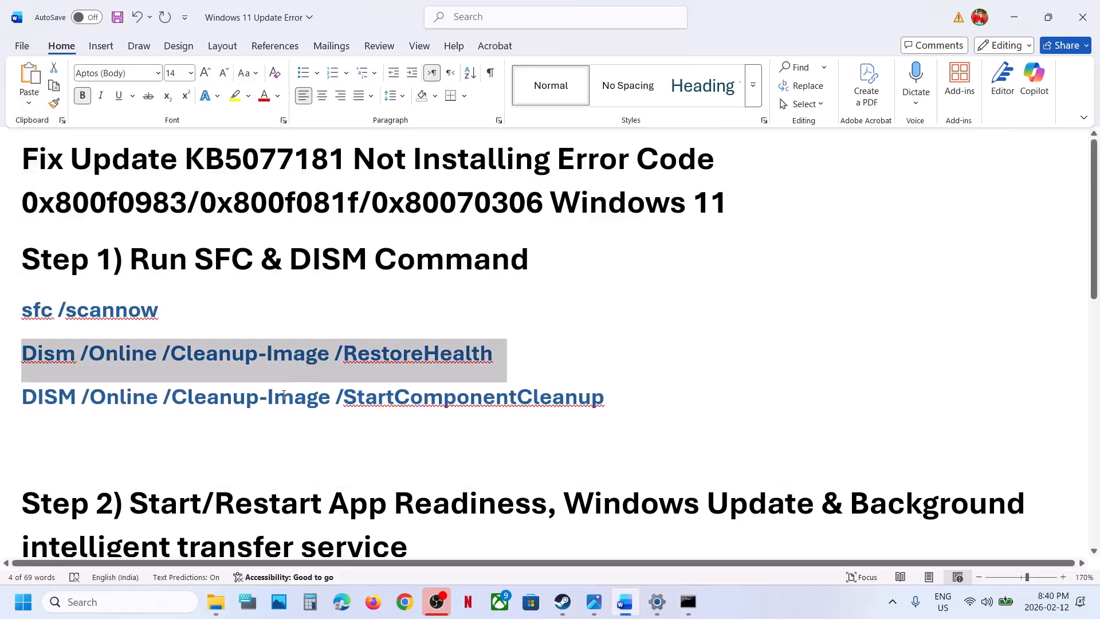
pyautogui.tripleClick(284, 395)
pyautogui.hotkey('alt', 'Tab')
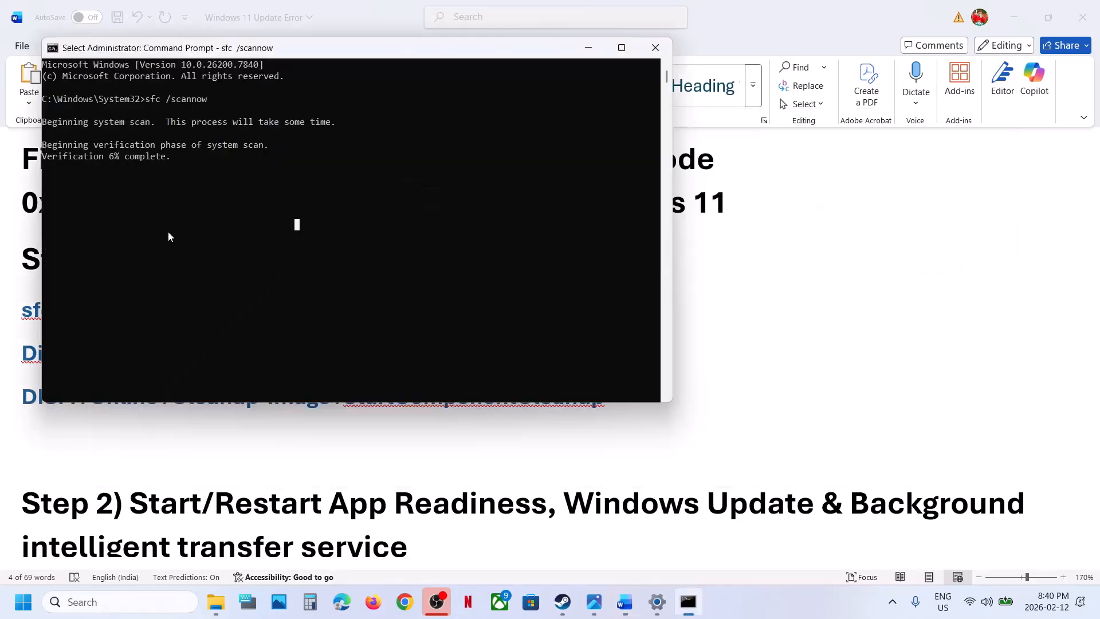
pyautogui.hotkey('alt', 'Tab')
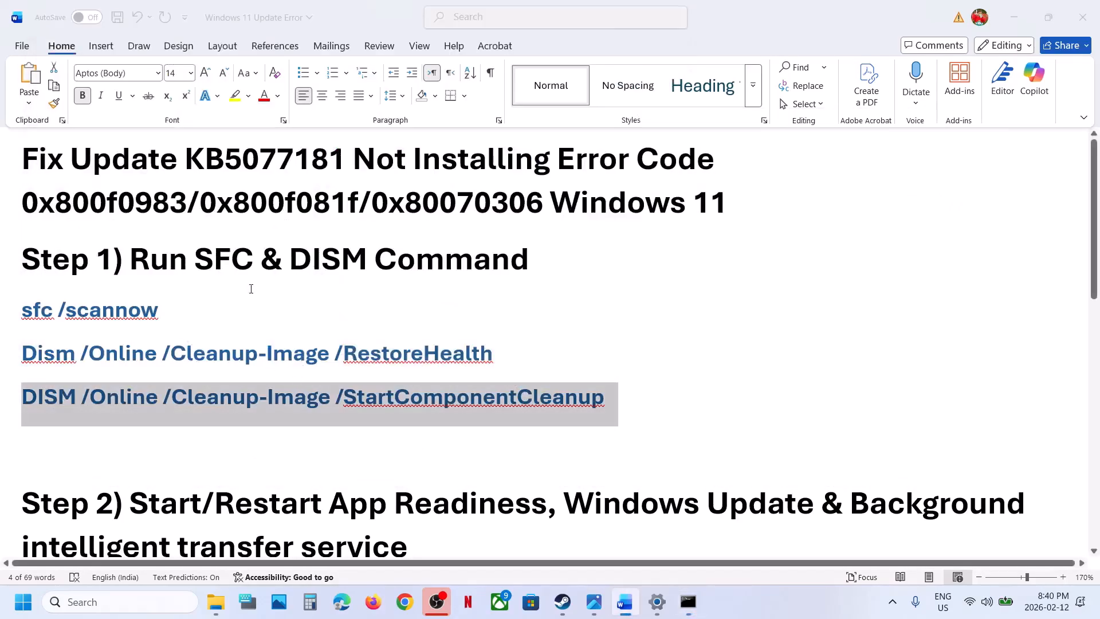
pyautogui.hotkey('alt', 'Tab')
# - View the Restart option among the PC's power options and dismiss them without restarting
pyautogui.click(23, 602)
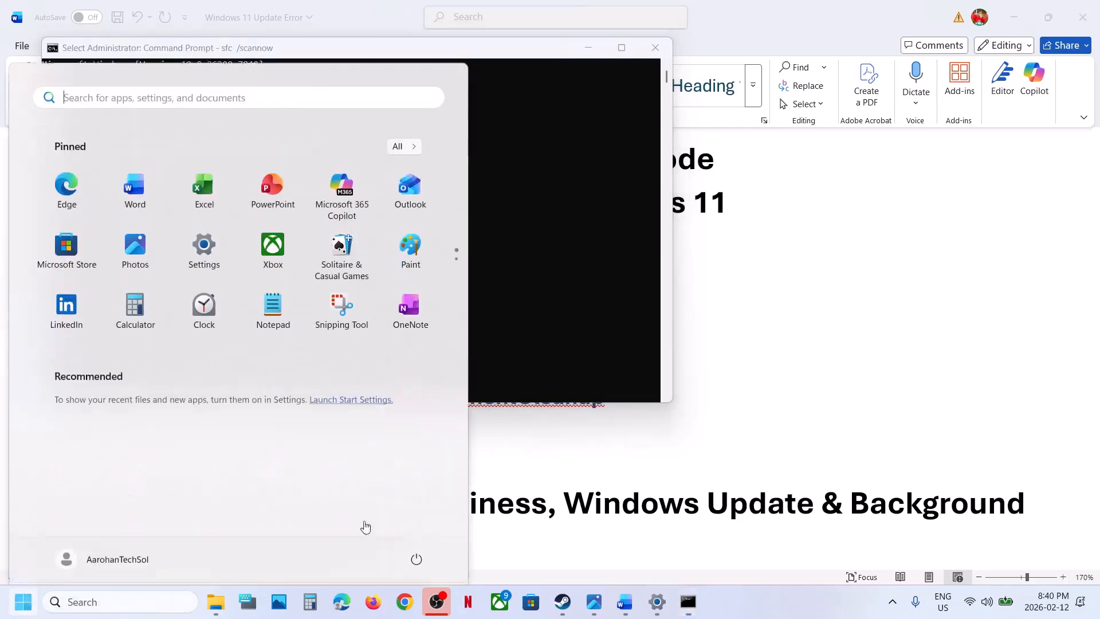
pyautogui.click(416, 552)
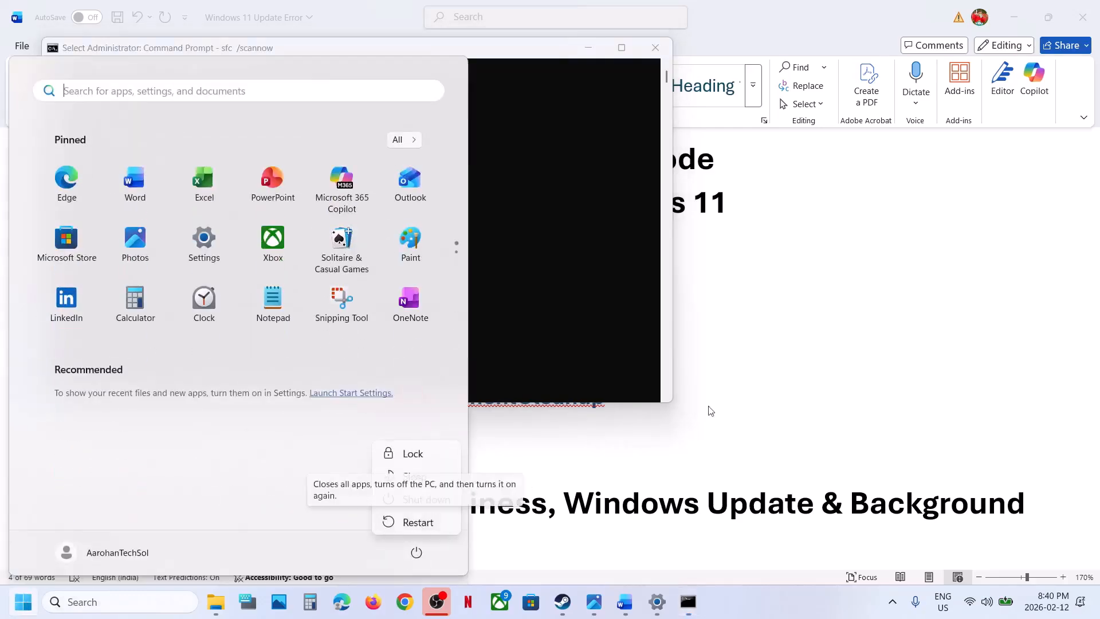
pyautogui.press('Escape')
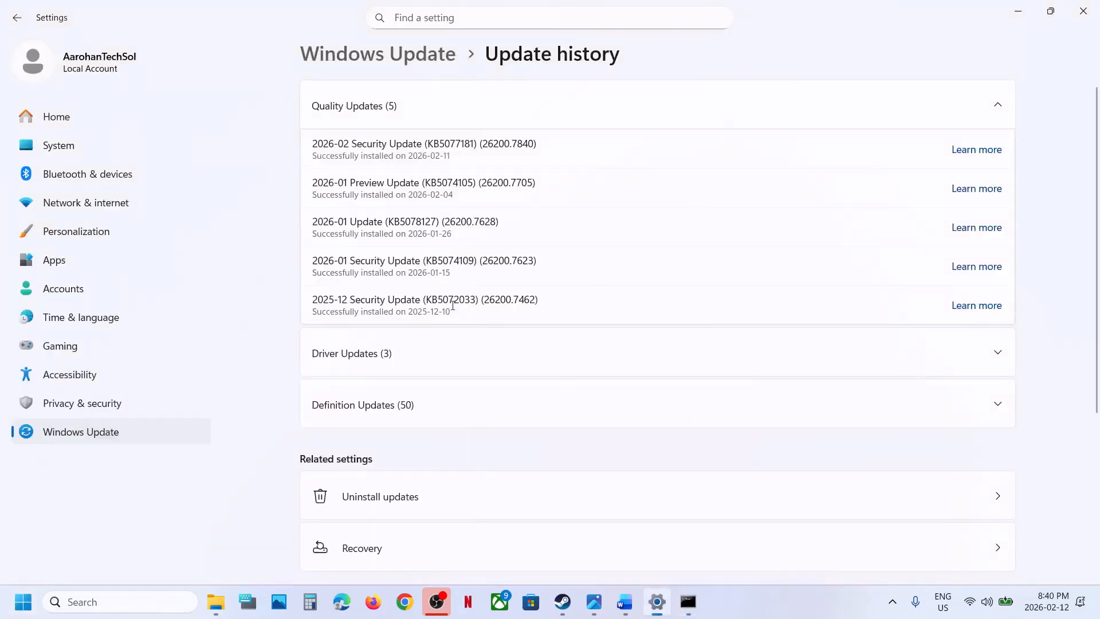
# - Pause updates for 1 week on the Windows Update page in Settings and resume them to trigger an update check
pyautogui.click(122, 439)
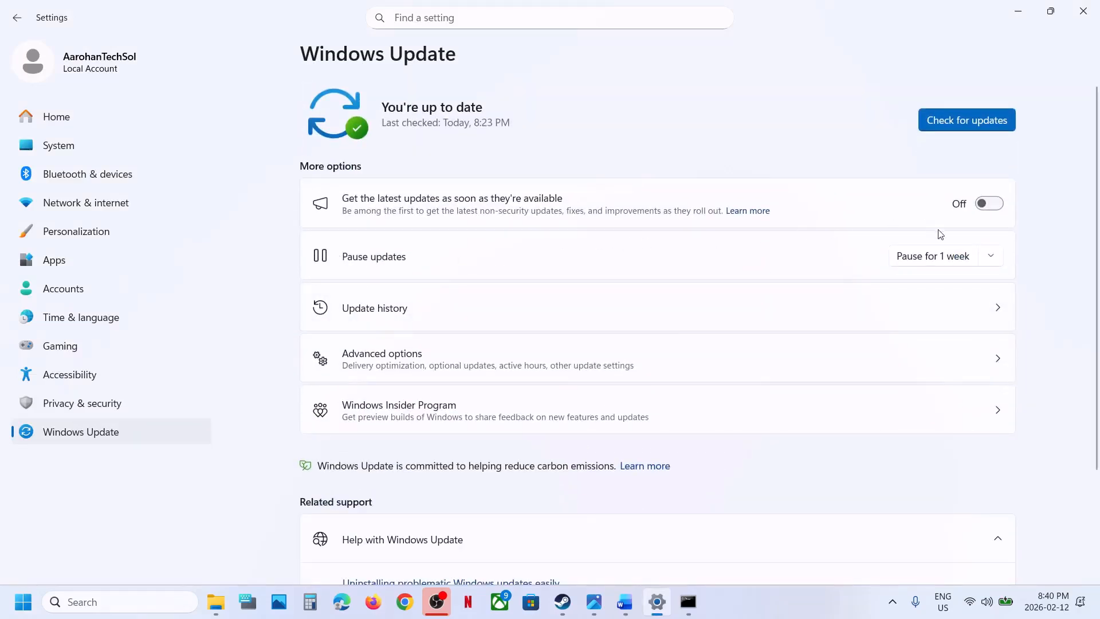
pyautogui.click(936, 256)
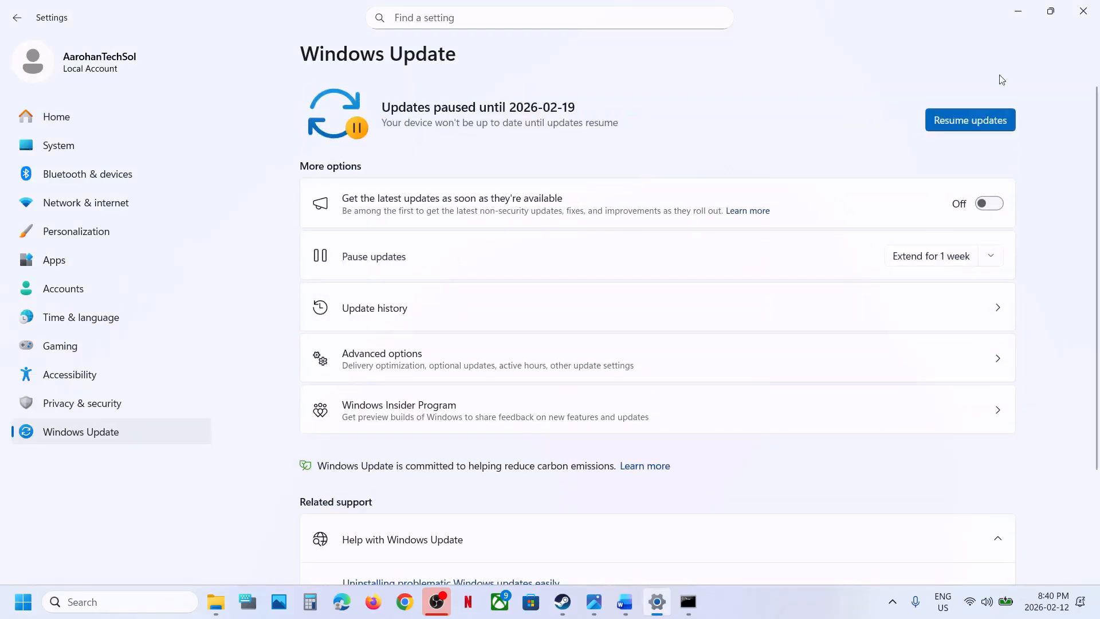
pyautogui.click(975, 113)
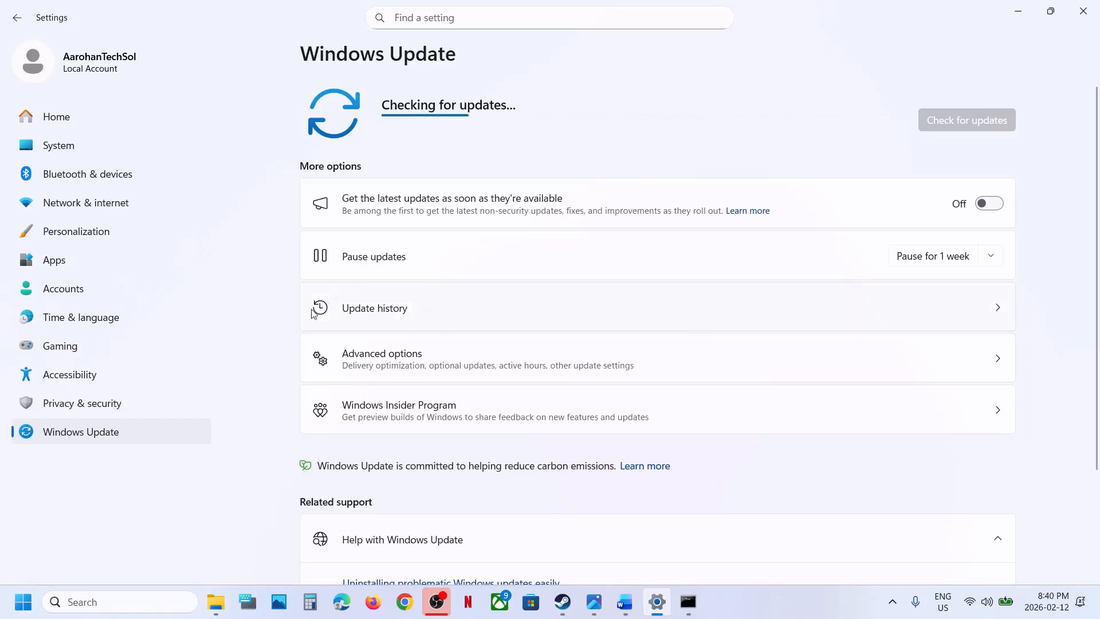
# - Search Windows for services and open the Services console
pyautogui.click(115, 603)
pyautogui.write('services')
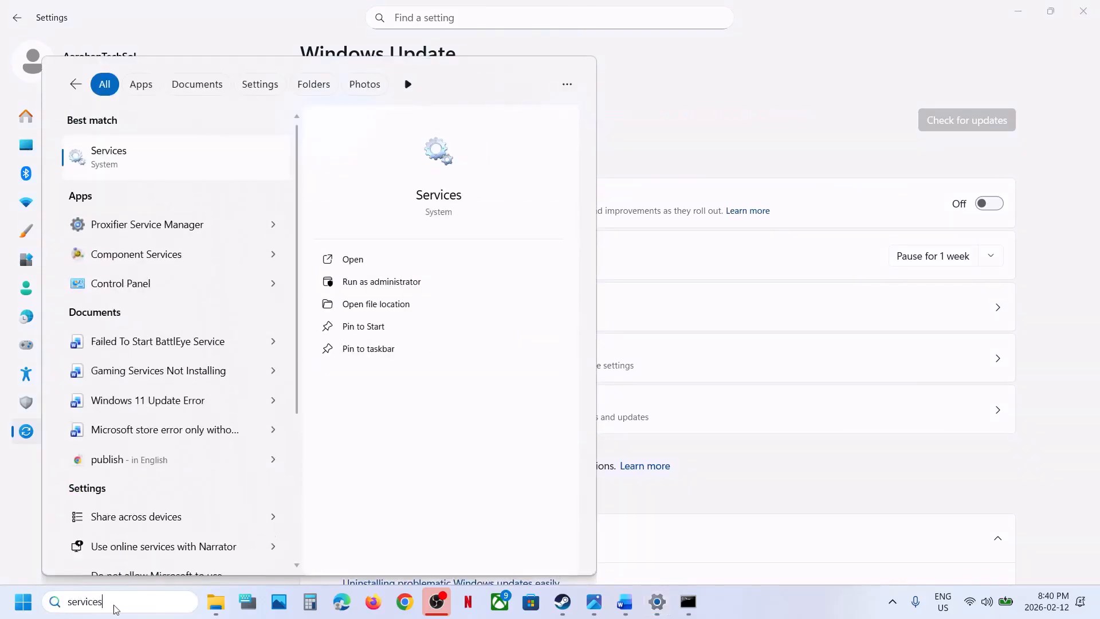
pyautogui.press('Return')
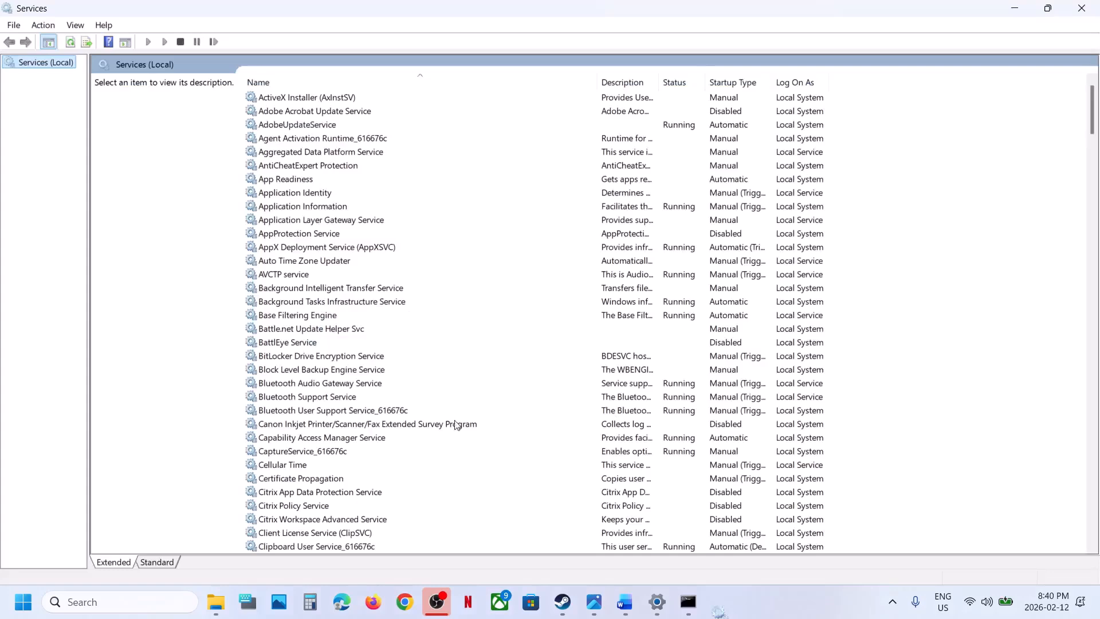
# - Set the Windows Update service's startup type to Automatic and restart the service
pyautogui.click(435, 427)
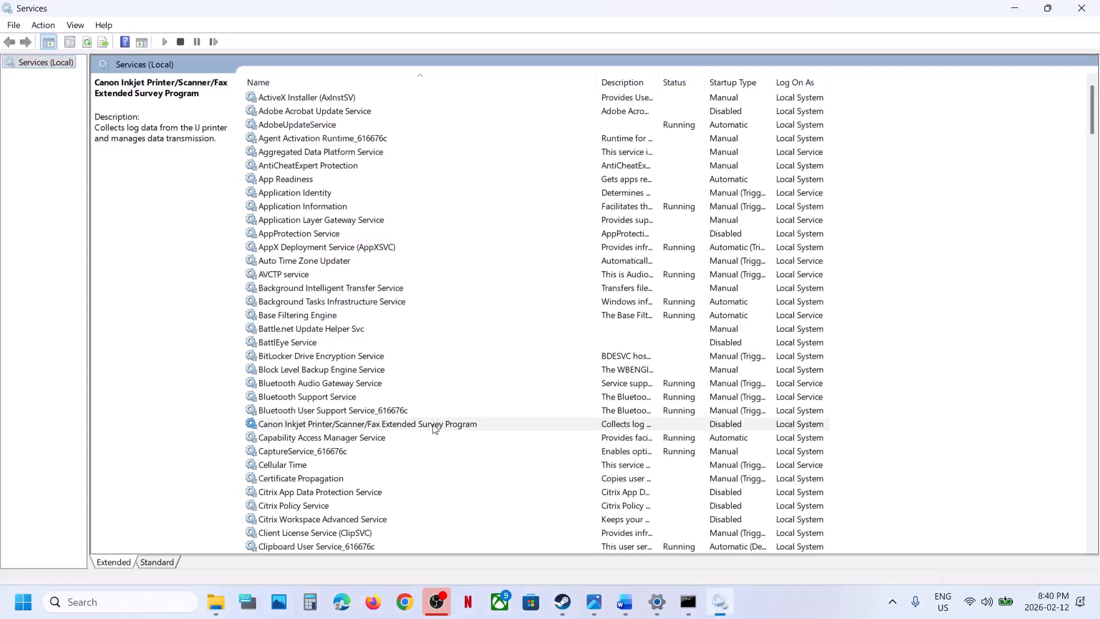
pyautogui.press('w')
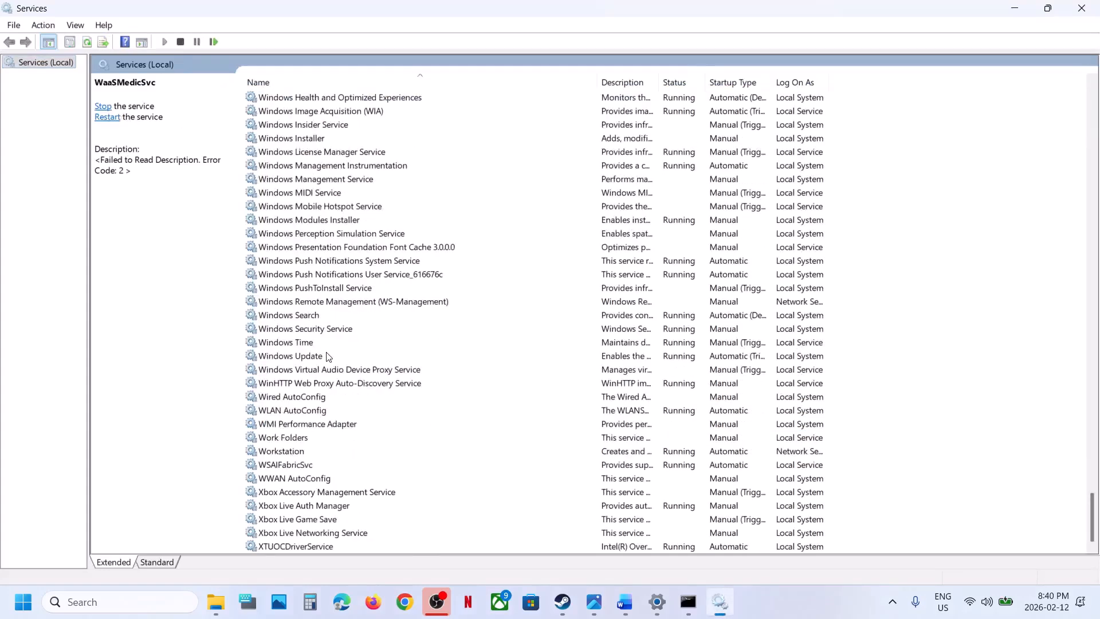
pyautogui.click(364, 358)
pyautogui.doubleClick(401, 358)
pyautogui.click(576, 284)
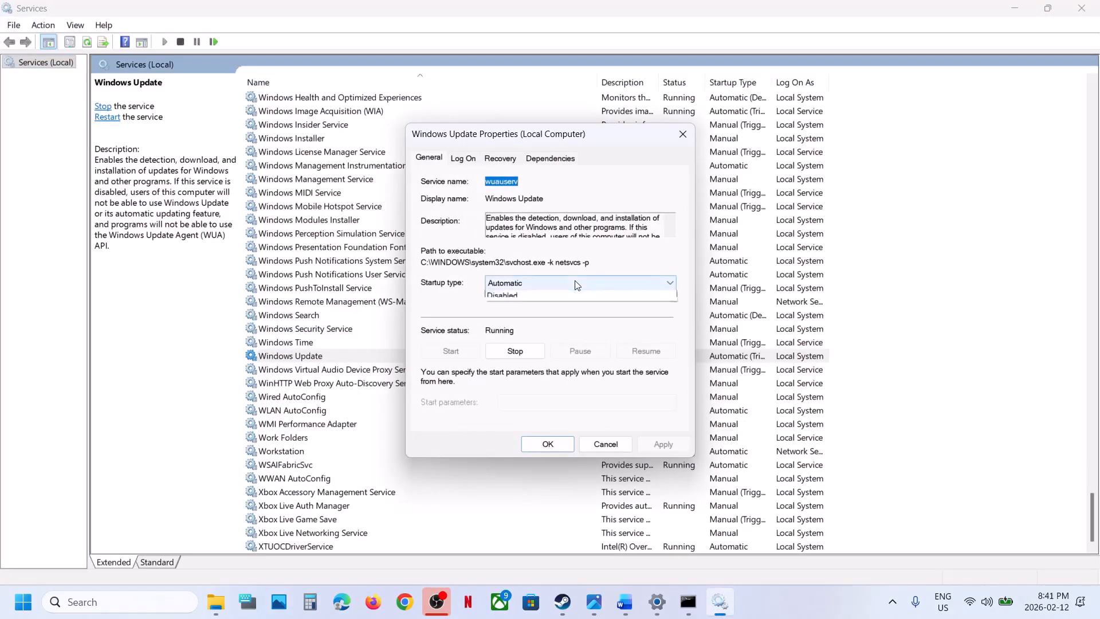
pyautogui.click(543, 309)
pyautogui.click(674, 445)
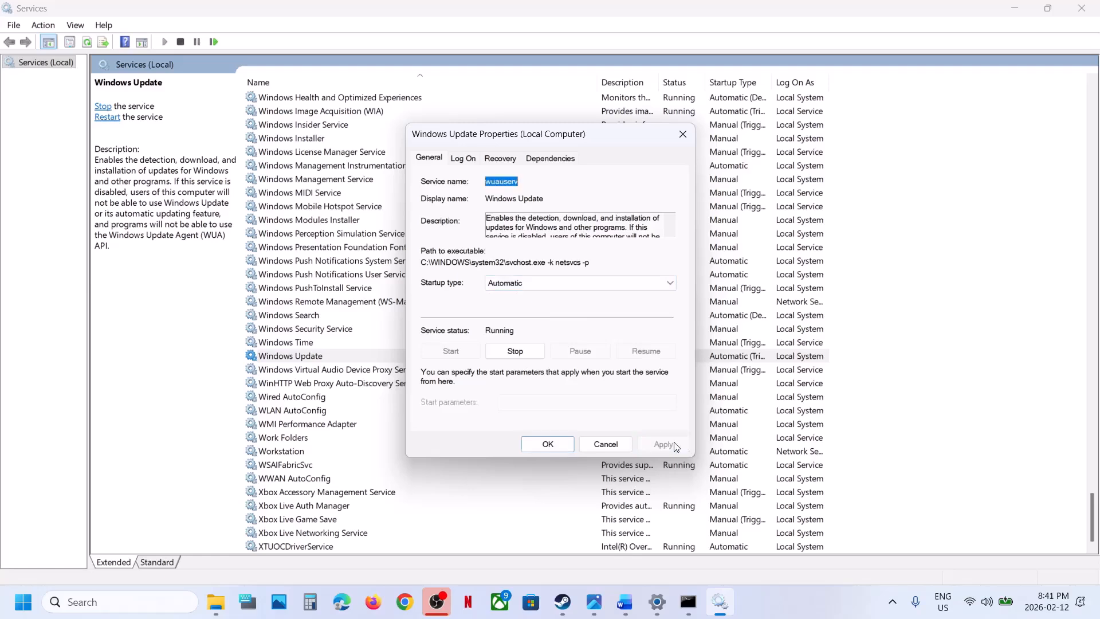
pyautogui.click(545, 444)
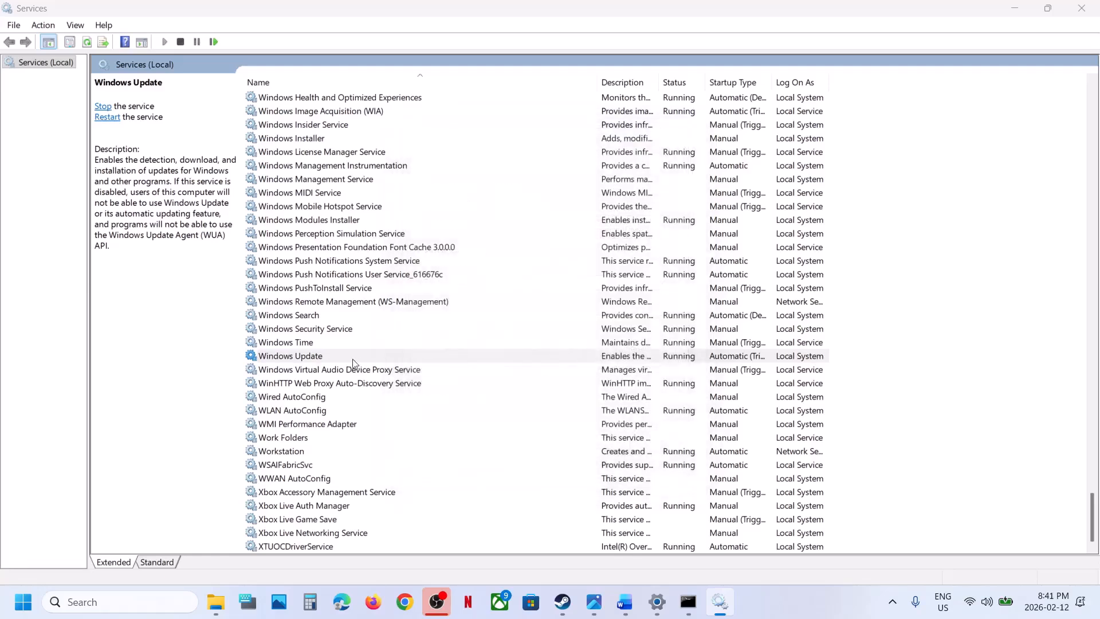
pyautogui.rightClick(322, 357)
pyautogui.click(363, 431)
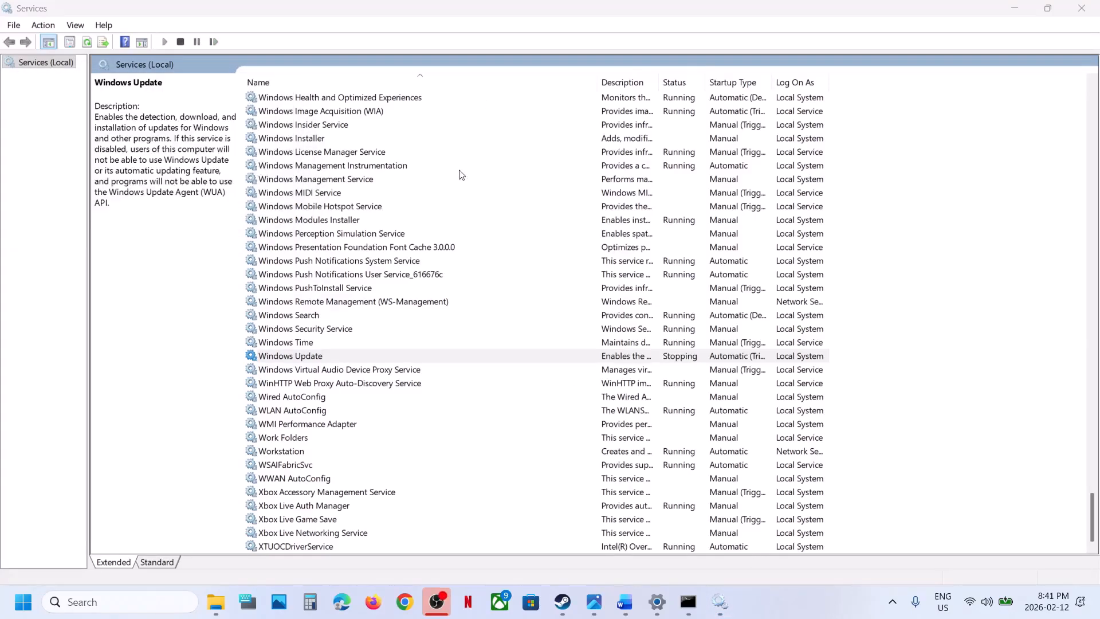
# - Set the Background Intelligent Transfer Service's startup type to Automatic, apply it and start the service
pyautogui.click(445, 203)
pyautogui.press('b')
pyautogui.doubleClick(347, 99)
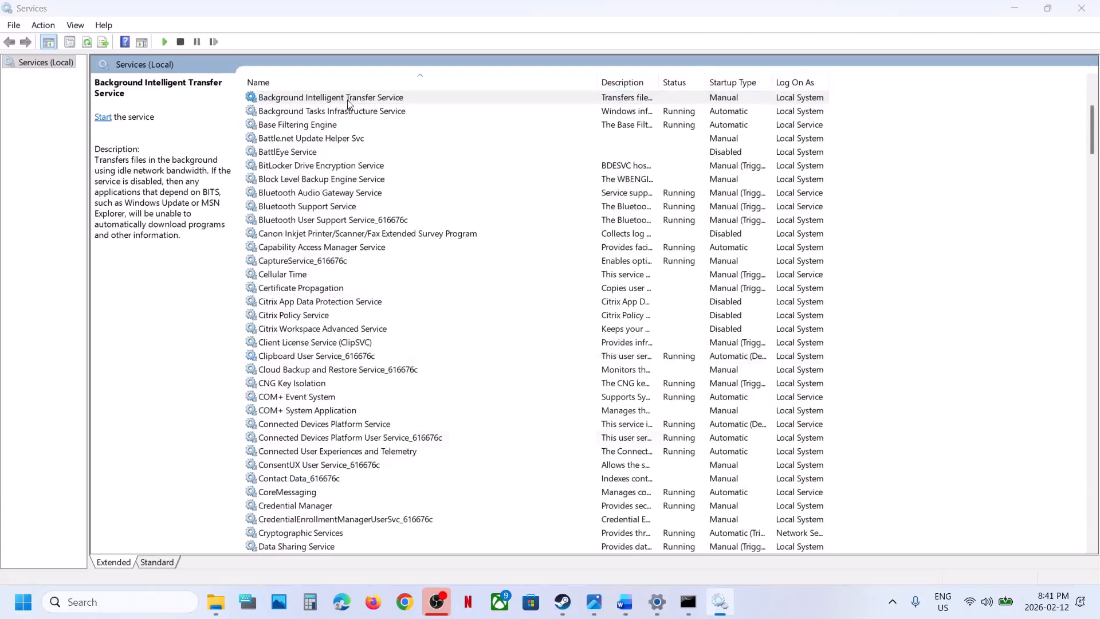
pyautogui.click(573, 283)
pyautogui.click(535, 304)
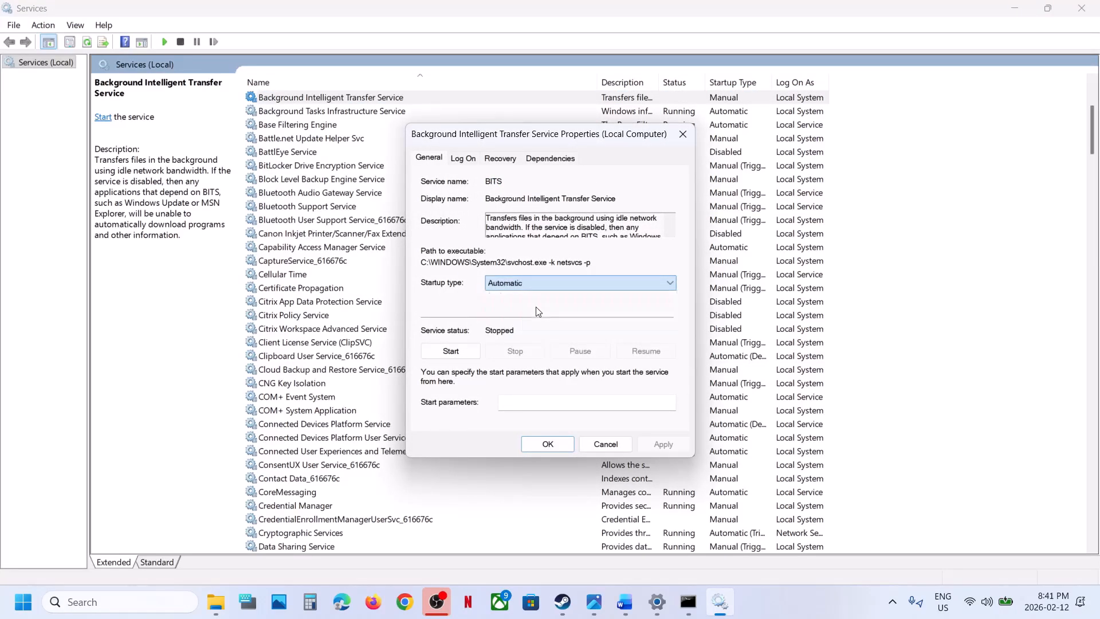
pyautogui.click(679, 442)
pyautogui.click(452, 351)
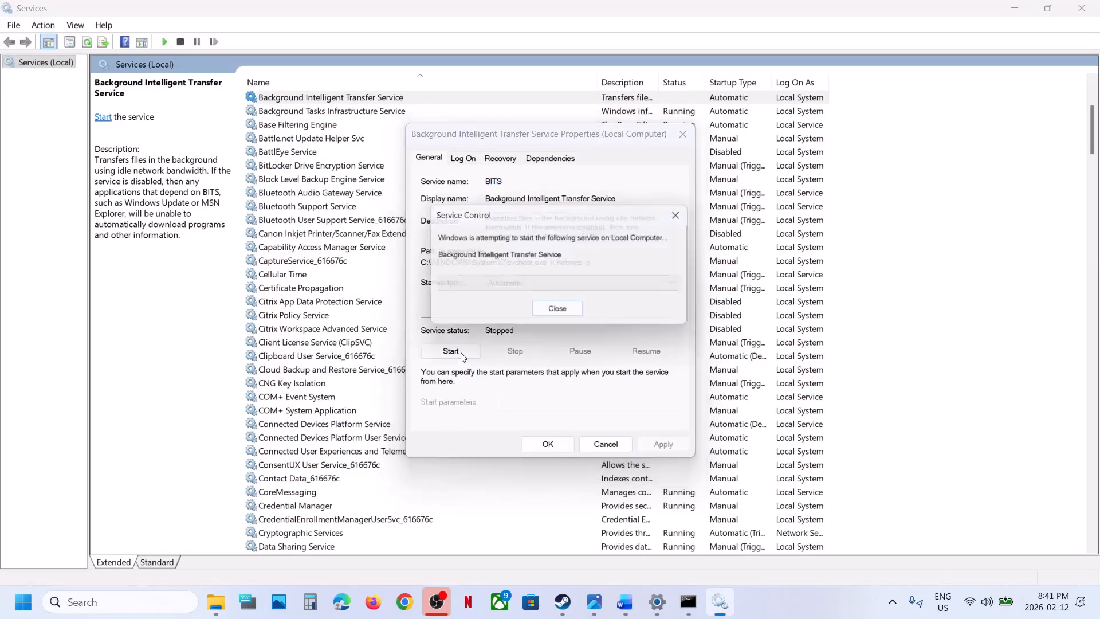
pyautogui.click(550, 446)
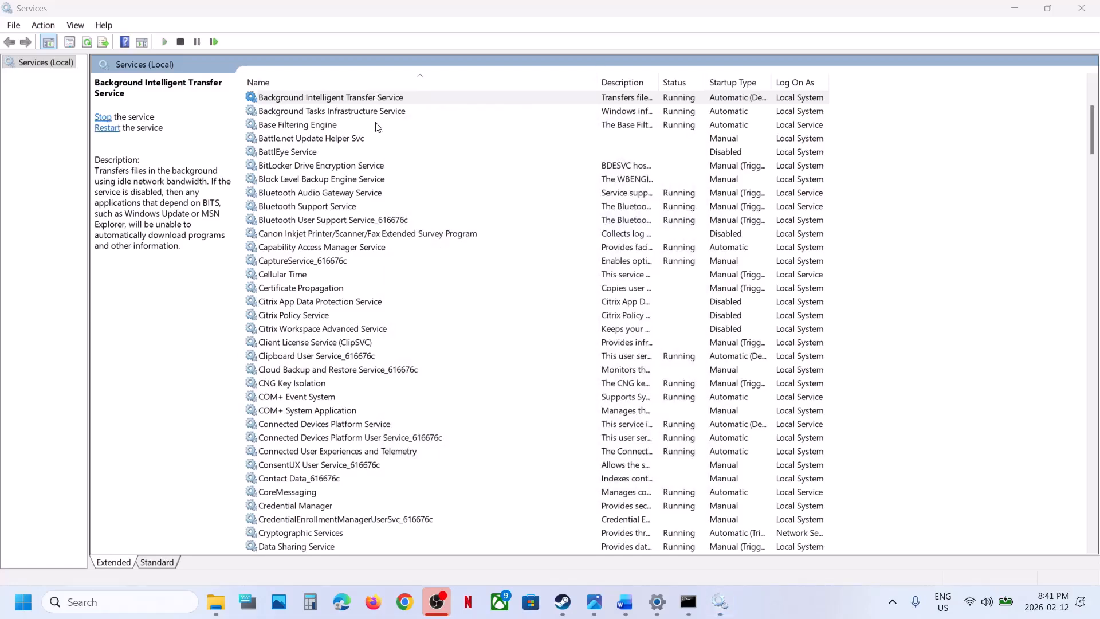
# - Restart the Background Intelligent Transfer Service
pyautogui.scroll(2, 373, 153)
pyautogui.rightClick(364, 183)
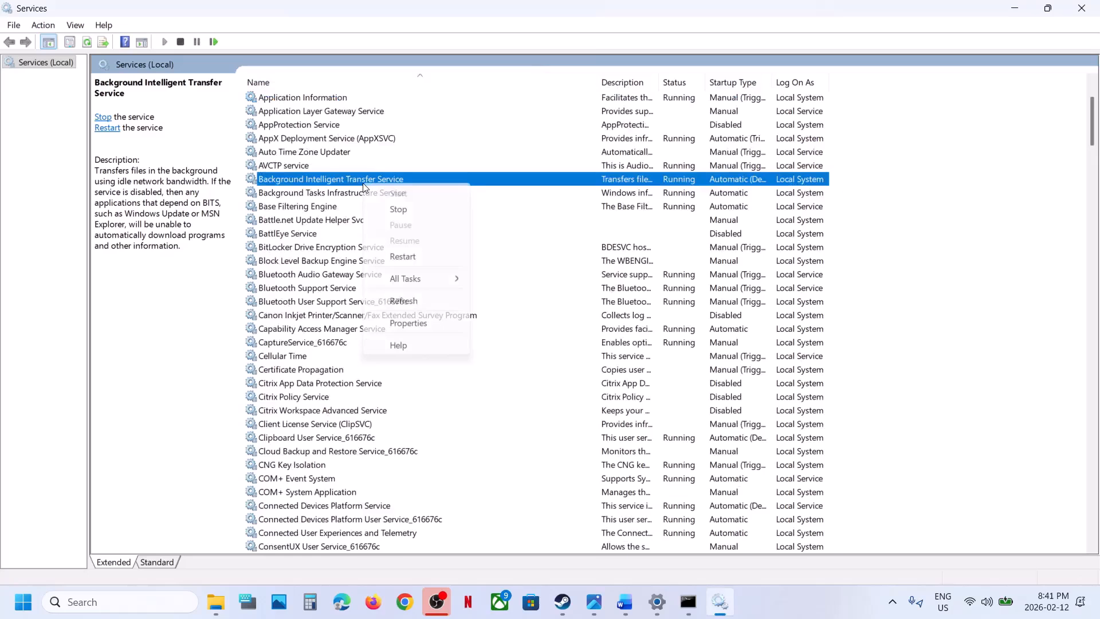
pyautogui.click(424, 262)
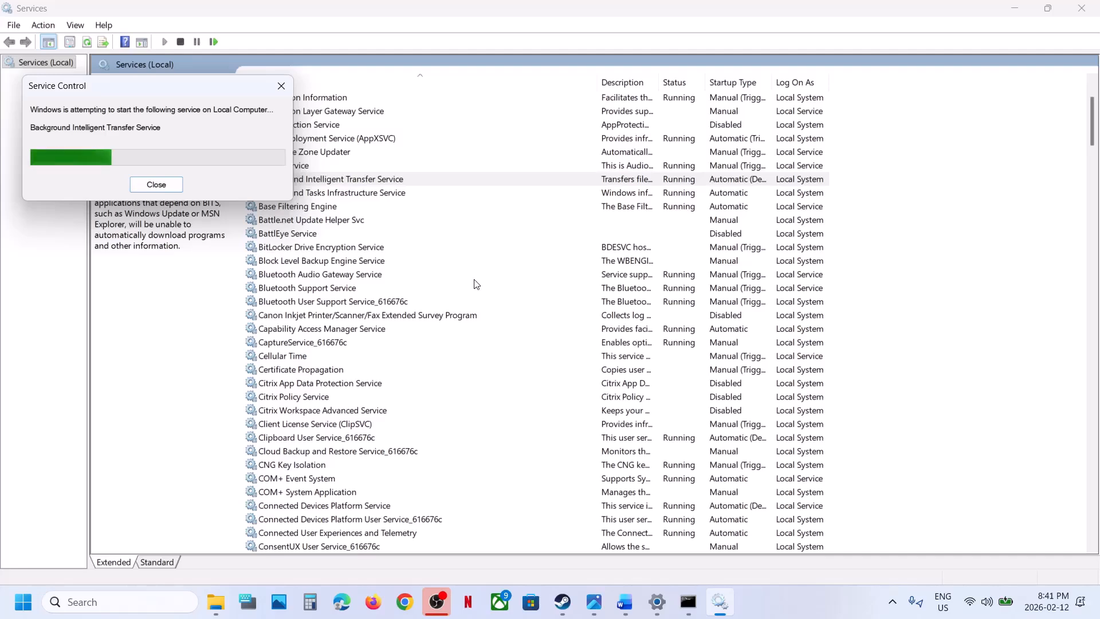
# - Set the App Readiness service's startup type to Automatic, and start and restart the service
pyautogui.scroll(3, 325, 203)
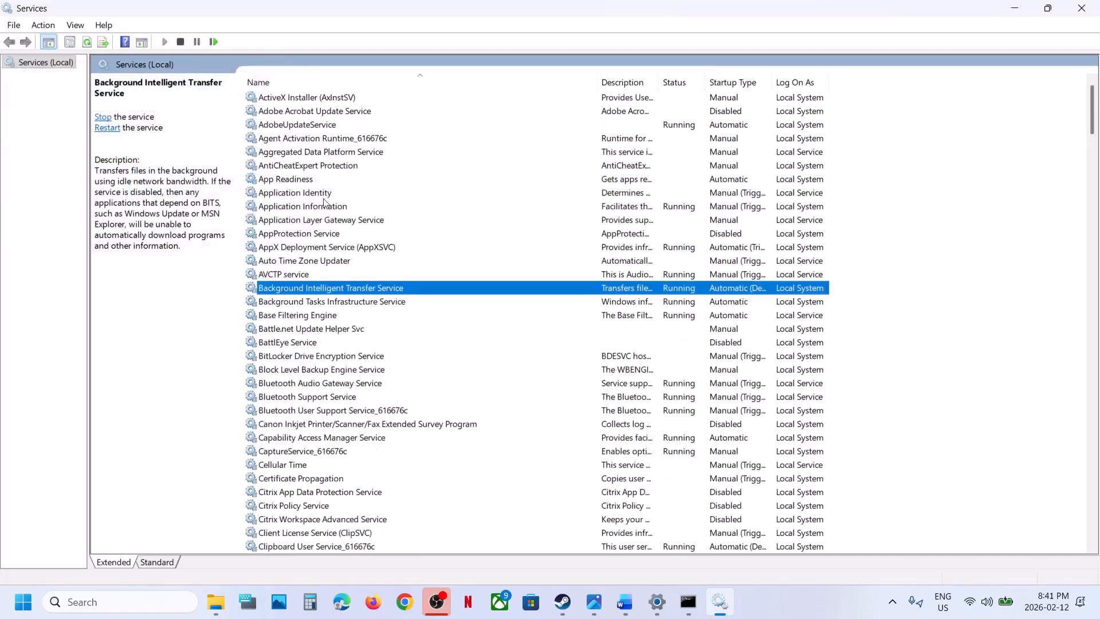
pyautogui.doubleClick(299, 180)
pyautogui.click(510, 283)
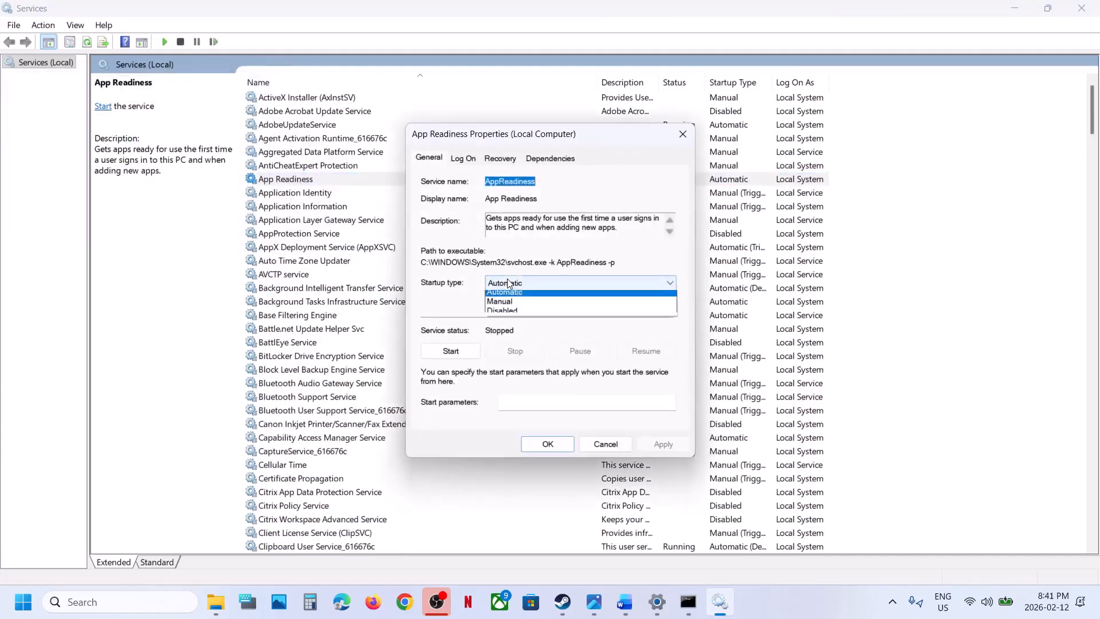
pyautogui.click(514, 305)
pyautogui.click(670, 450)
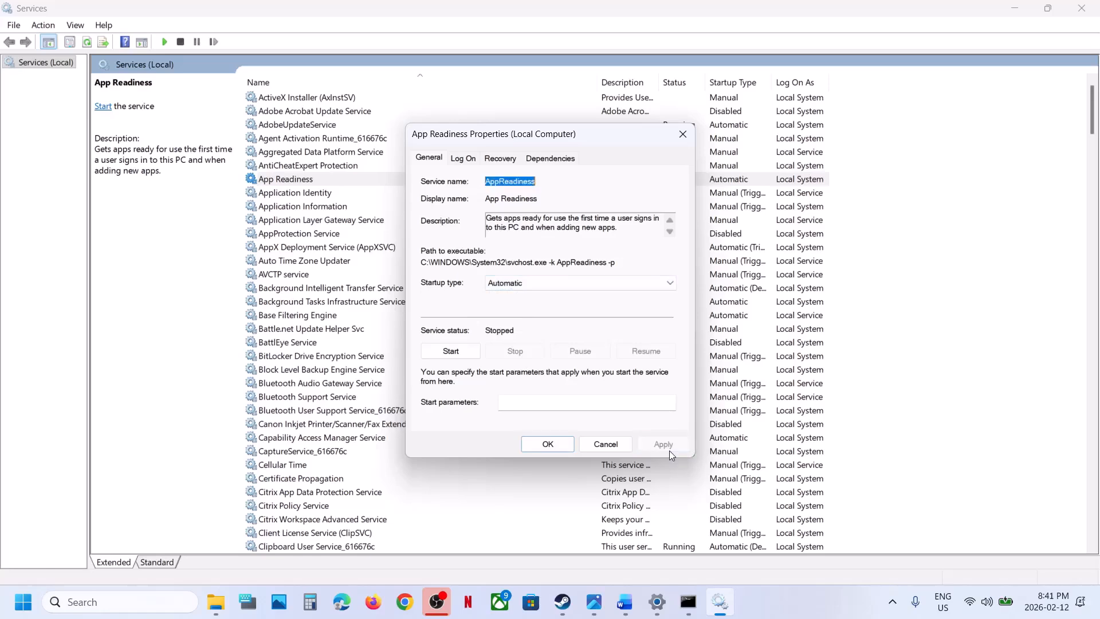
pyautogui.click(470, 354)
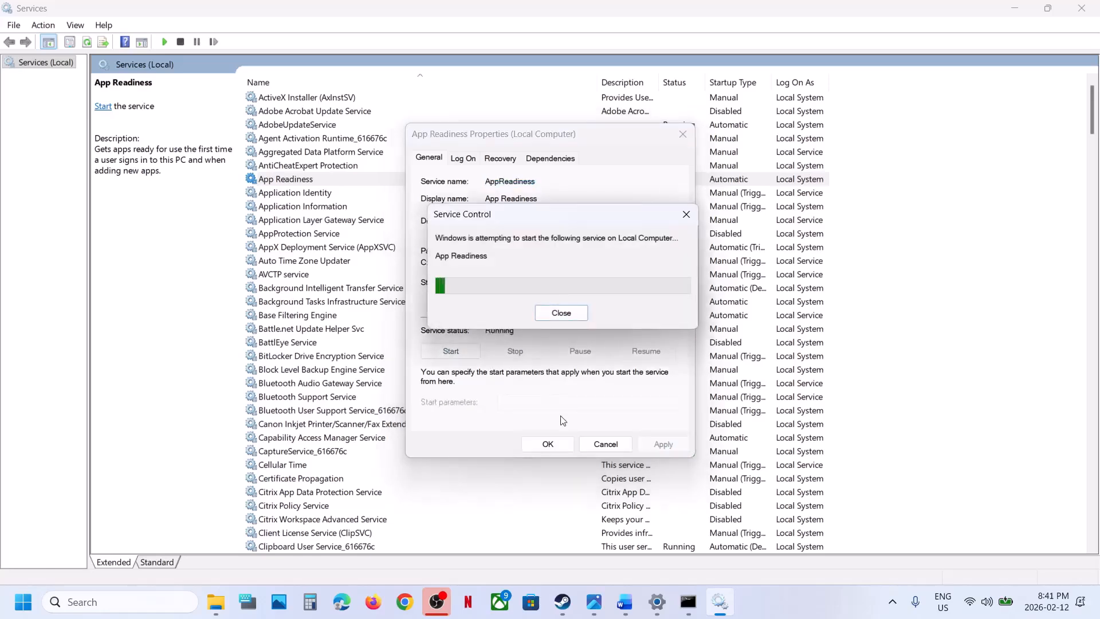
pyautogui.click(548, 445)
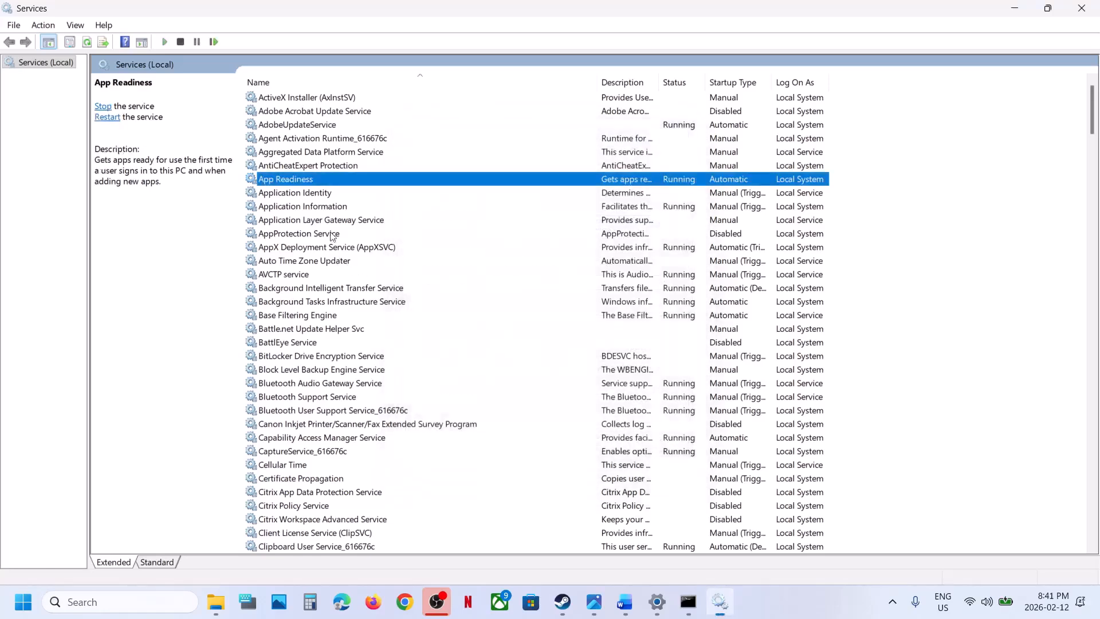
pyautogui.rightClick(337, 184)
pyautogui.click(401, 251)
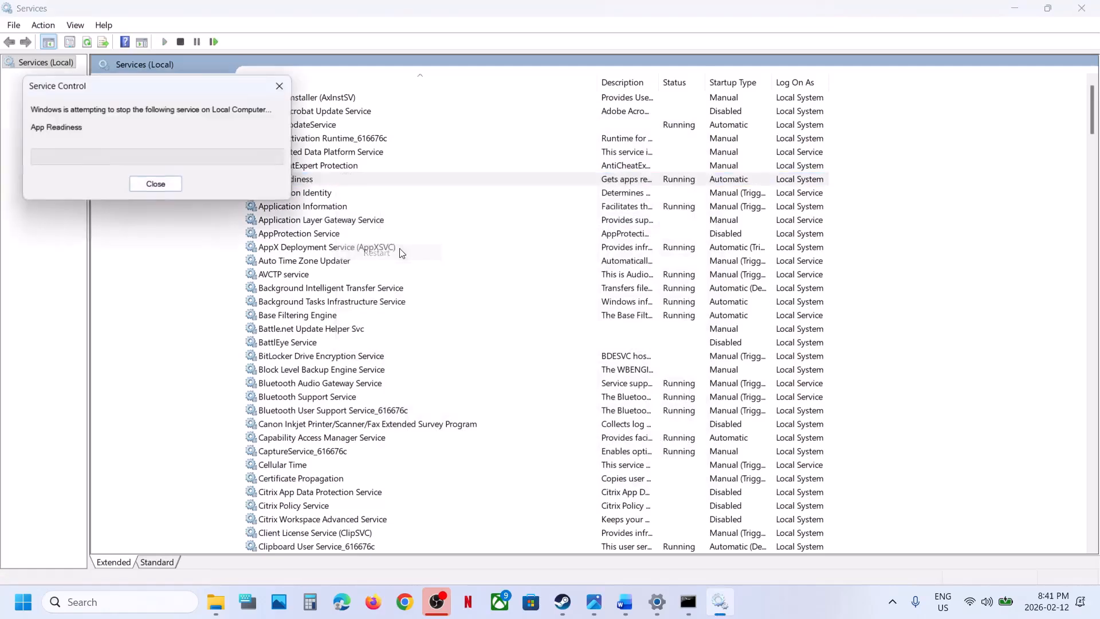
# - Switch to the Windows Update page in Settings and check for updates
pyautogui.click(671, 613)
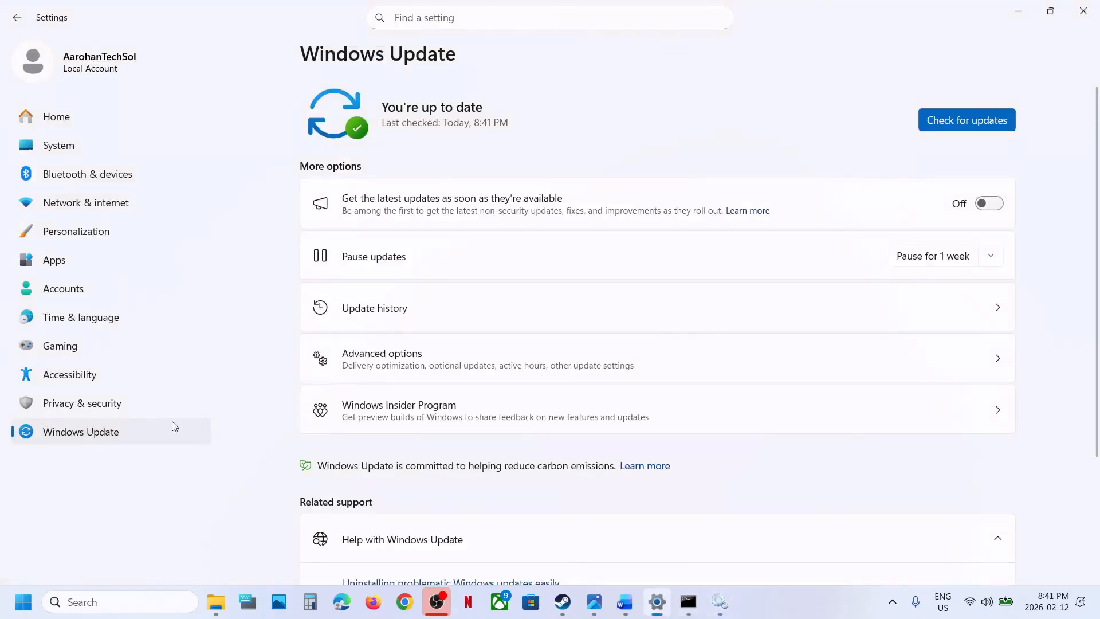
pyautogui.click(958, 111)
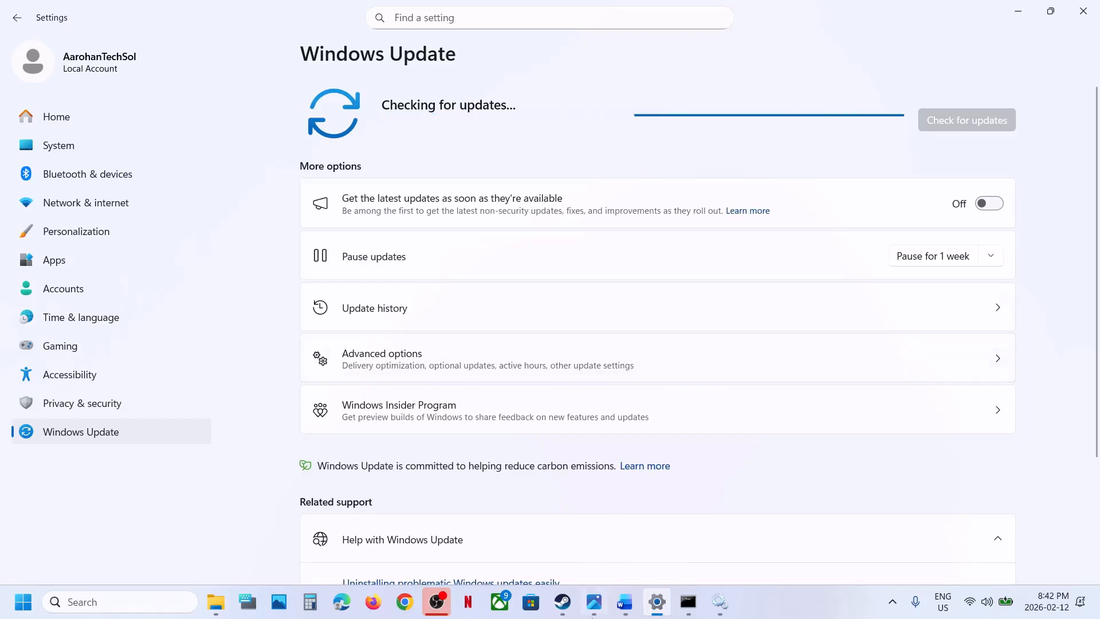
# - Switch to the Word notes and open the Microsoft Update Catalog link under Step 4
pyautogui.moveTo(625, 612)
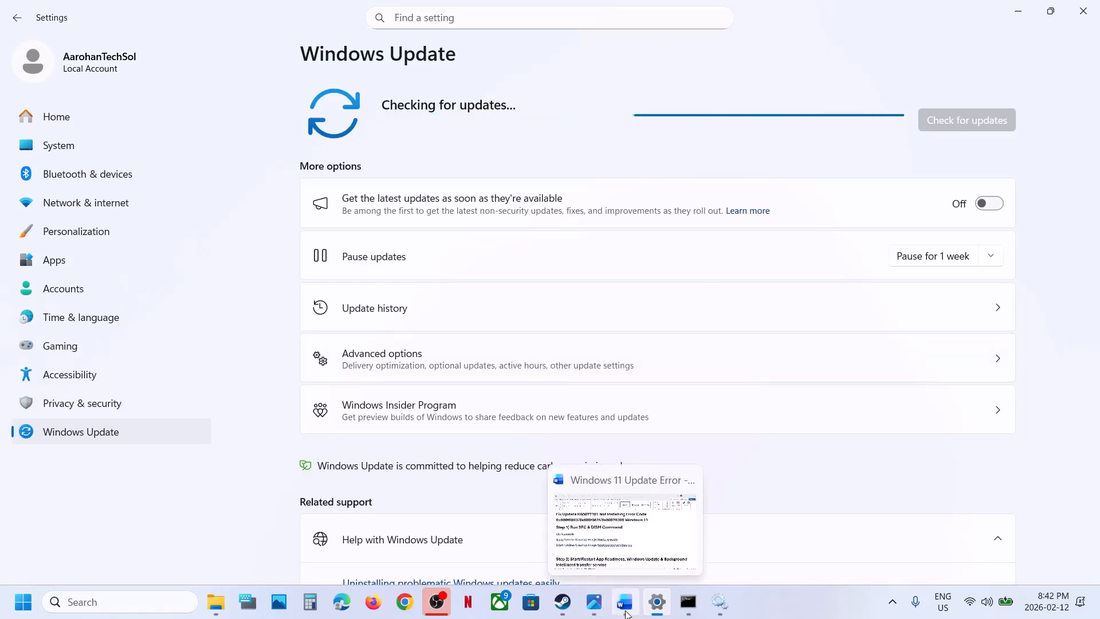
pyautogui.click(624, 600)
pyautogui.scroll(-6, 405, 386)
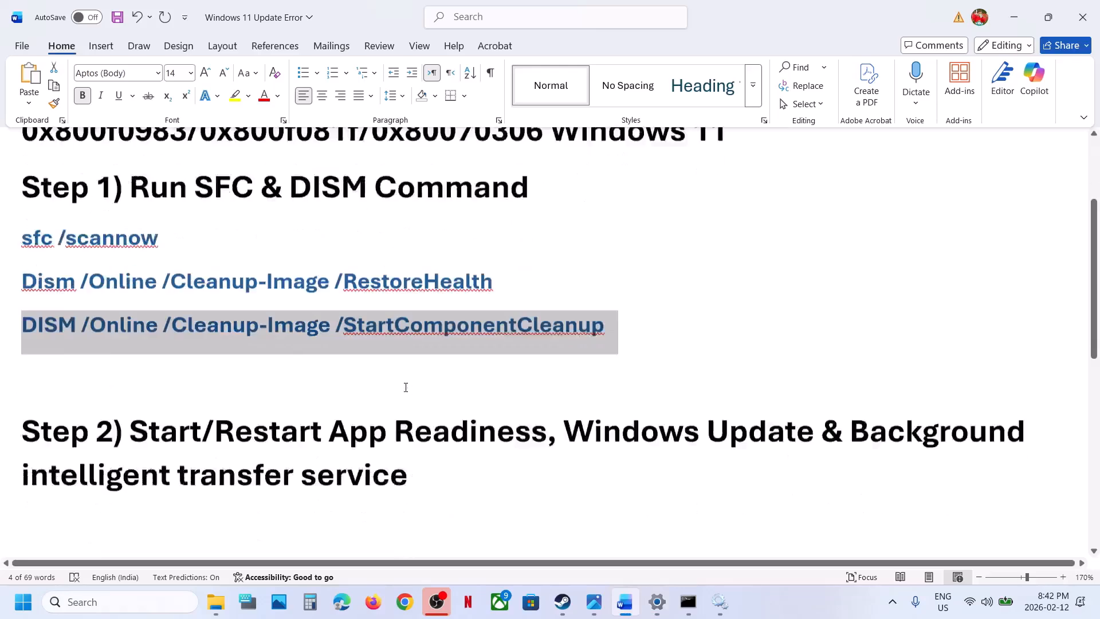
pyautogui.scroll(1, 405, 386)
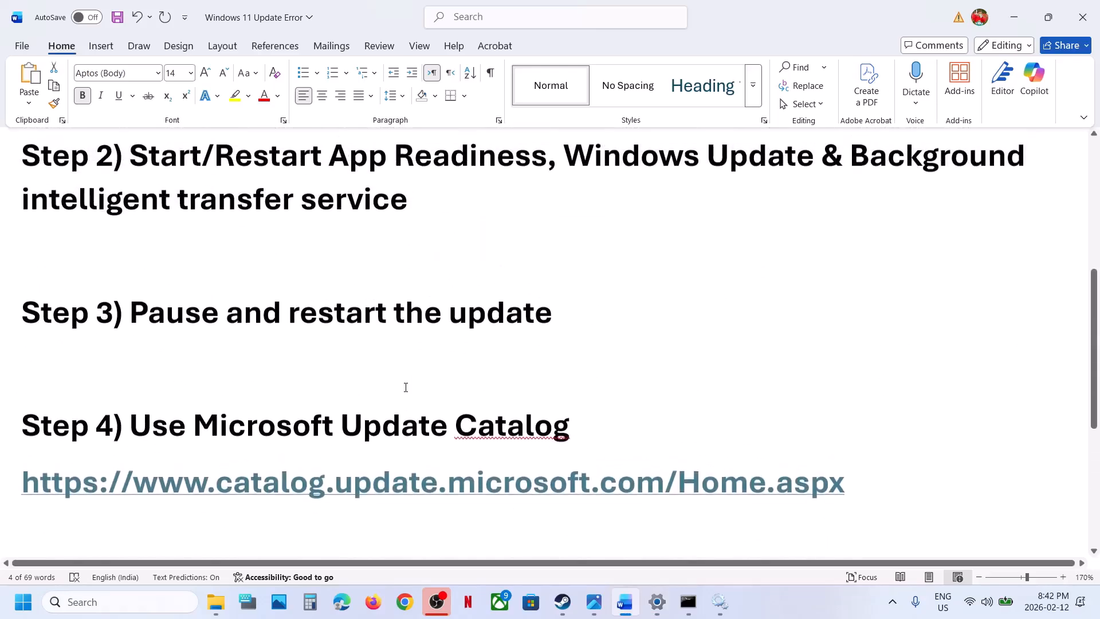
pyautogui.scroll(-1, 481, 435)
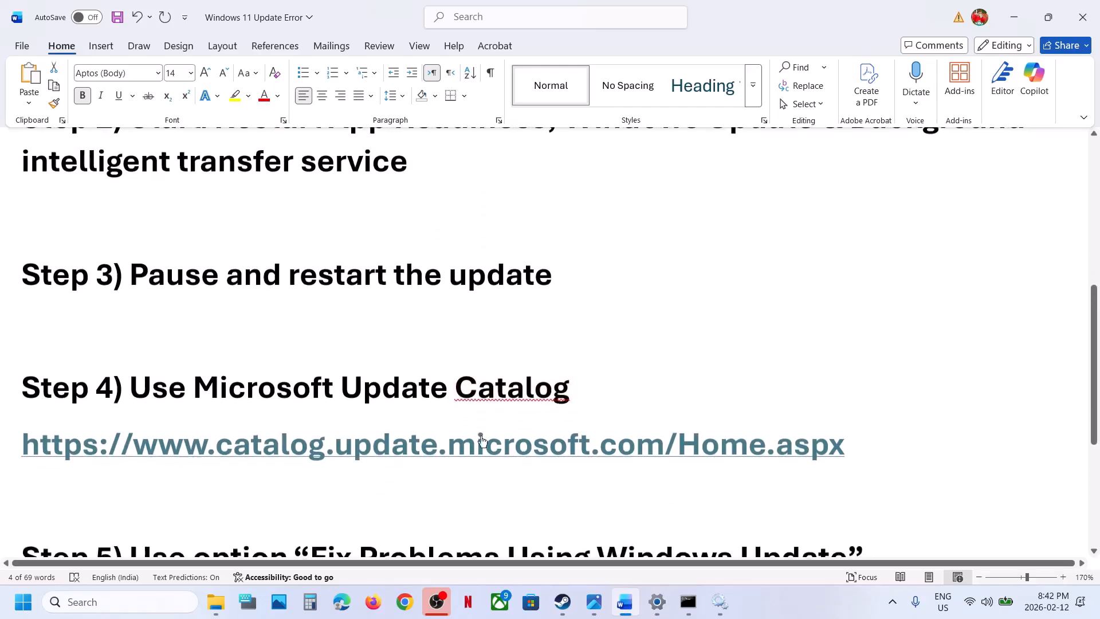
pyautogui.keyDown('ctrl'); pyautogui.click(382, 456); pyautogui.keyUp('ctrl')
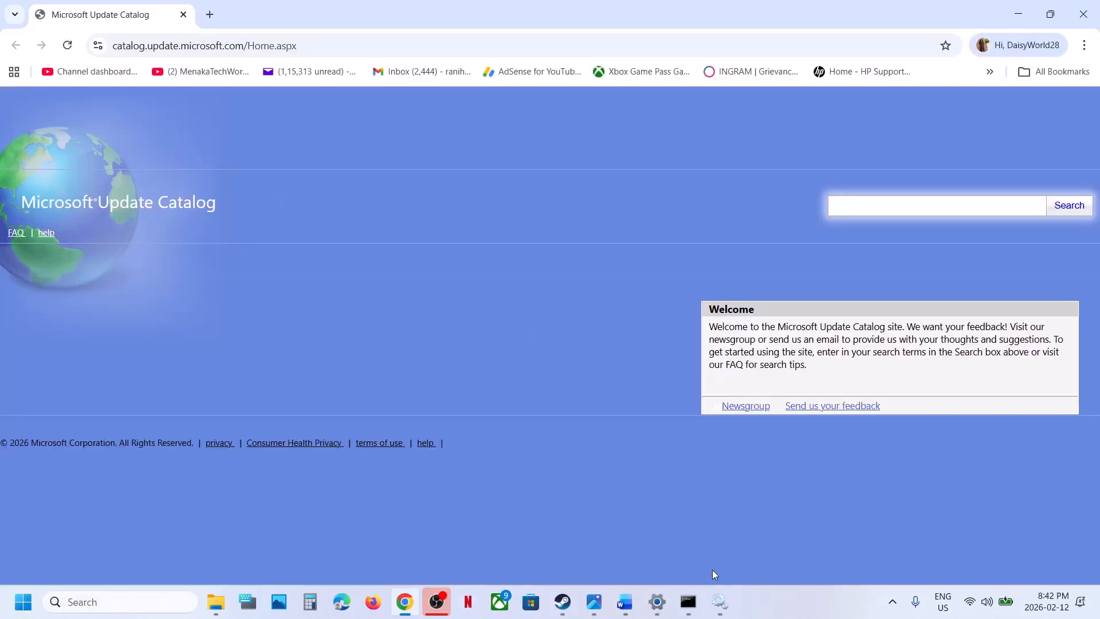
# - Copy the number KB5077181 from the Windows update history and search the Microsoft Update Catalog for it
pyautogui.click(657, 602)
pyautogui.click(389, 313)
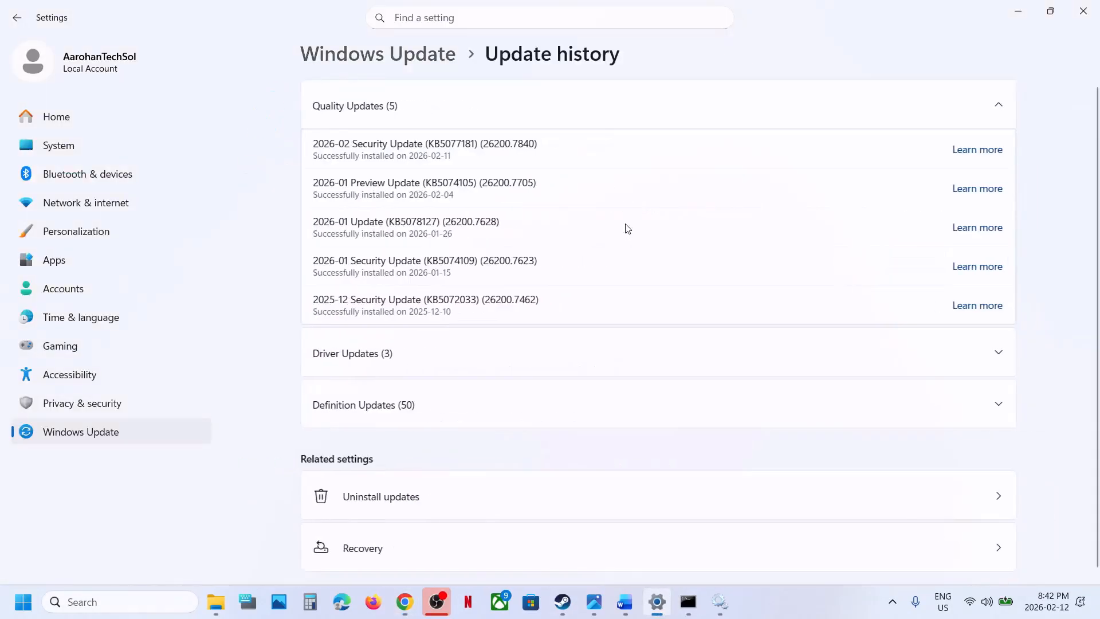
pyautogui.doubleClick(437, 147)
pyautogui.hotkey('ctrl', 'c')
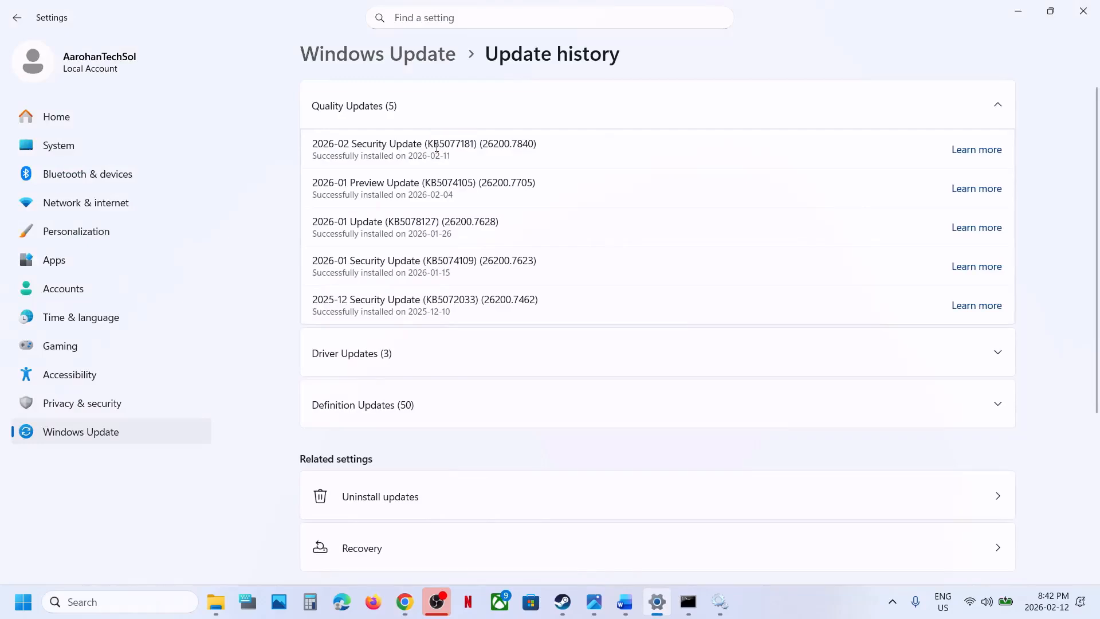
pyautogui.hotkey('alt', 'Tab')
pyautogui.hotkey('ctrl', 'v')
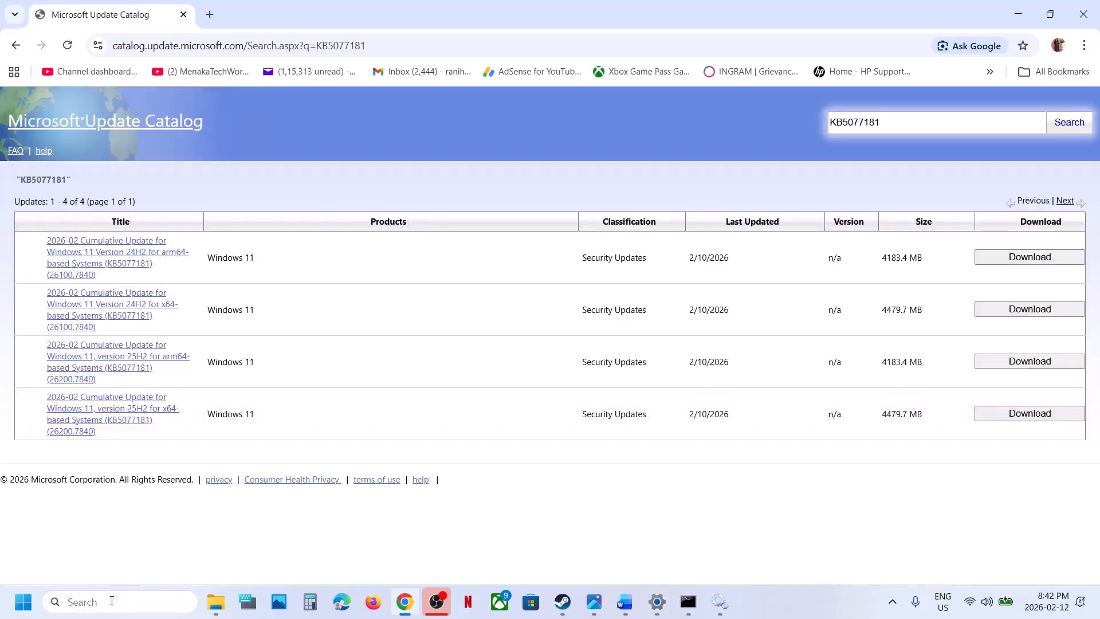
# - Run winver to check the installed Windows version, and close the version window
pyautogui.click(113, 603)
pyautogui.write('winver')
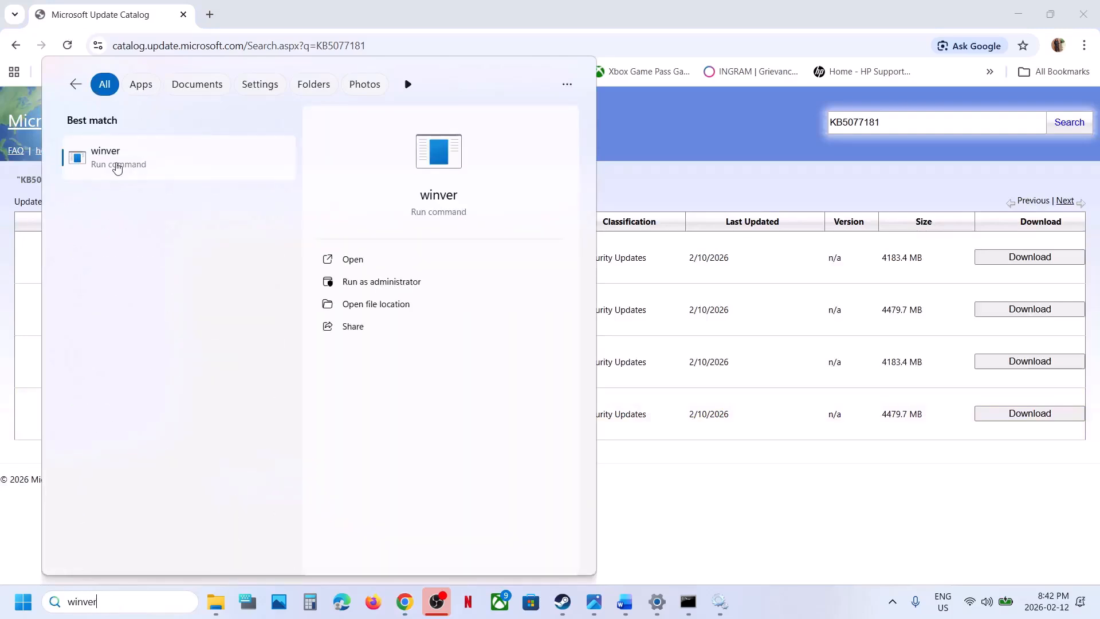
pyautogui.click(117, 168)
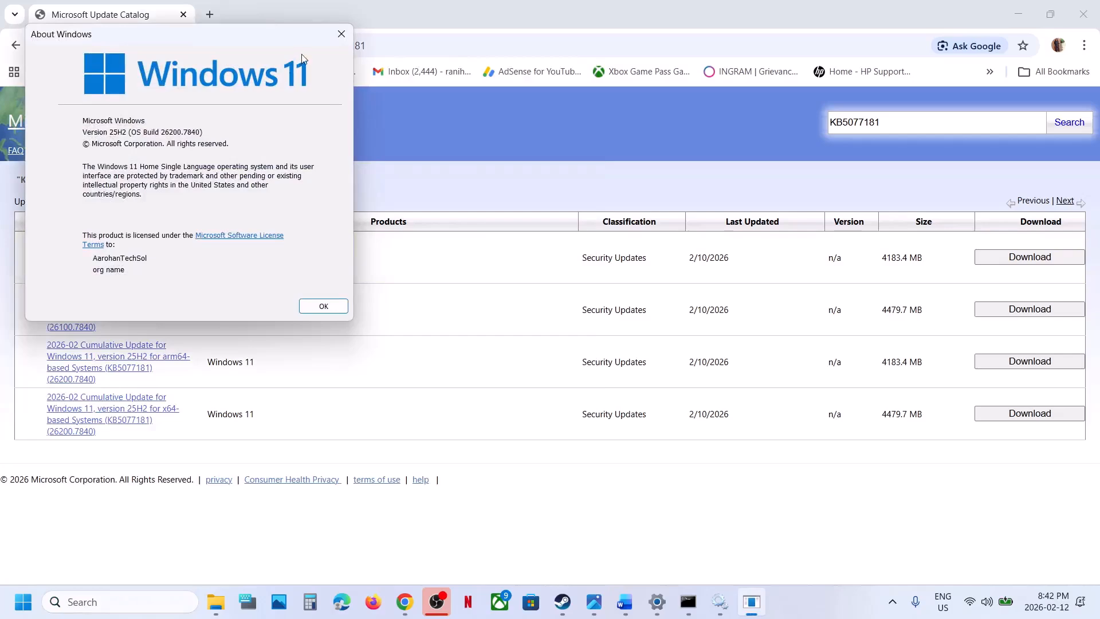
pyautogui.click(342, 34)
# - Check the system type in the device specifications on the Settings About page, and close Settings
pyautogui.hotkey('alt', 'Tab')
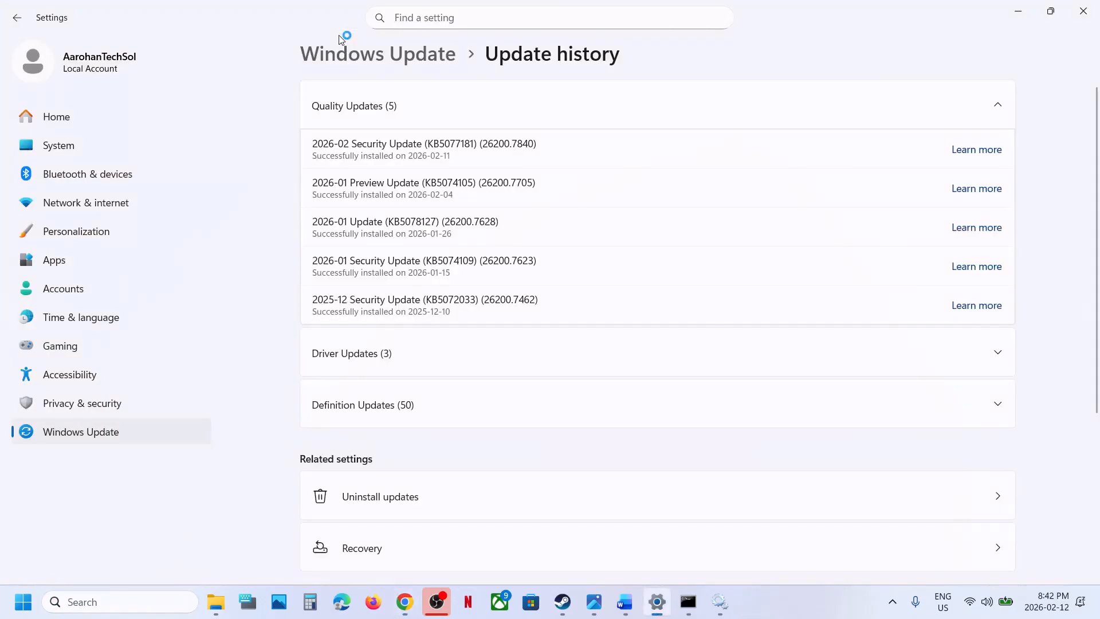
pyautogui.click(75, 146)
pyautogui.scroll(-10, 516, 328)
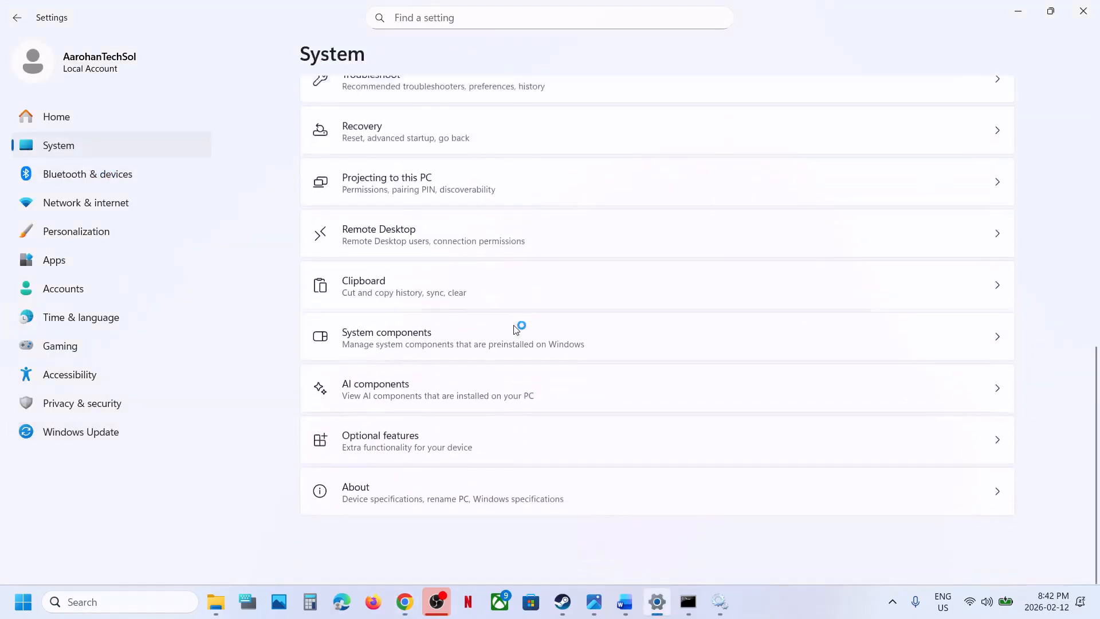
pyautogui.click(418, 487)
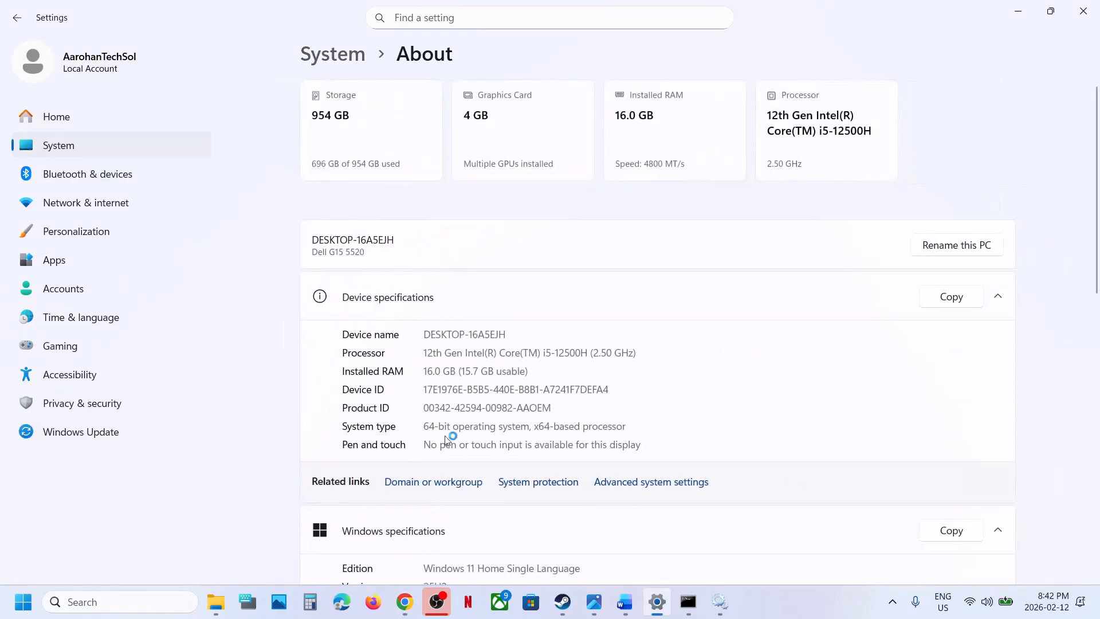
pyautogui.moveTo(431, 429); pyautogui.dragTo(631, 427)
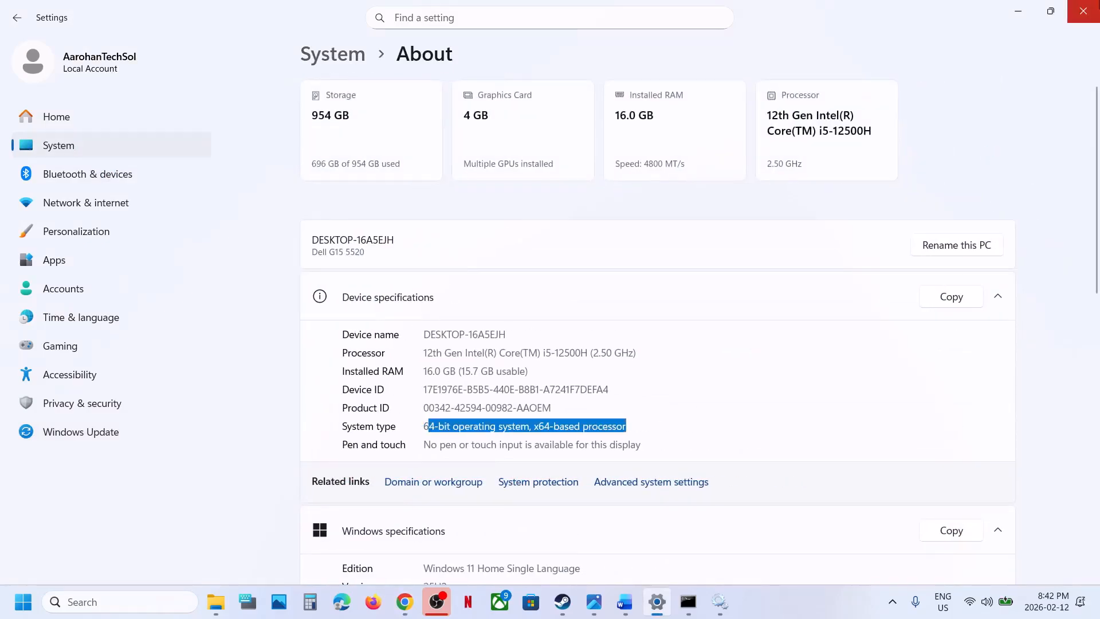
pyautogui.click(1087, 17)
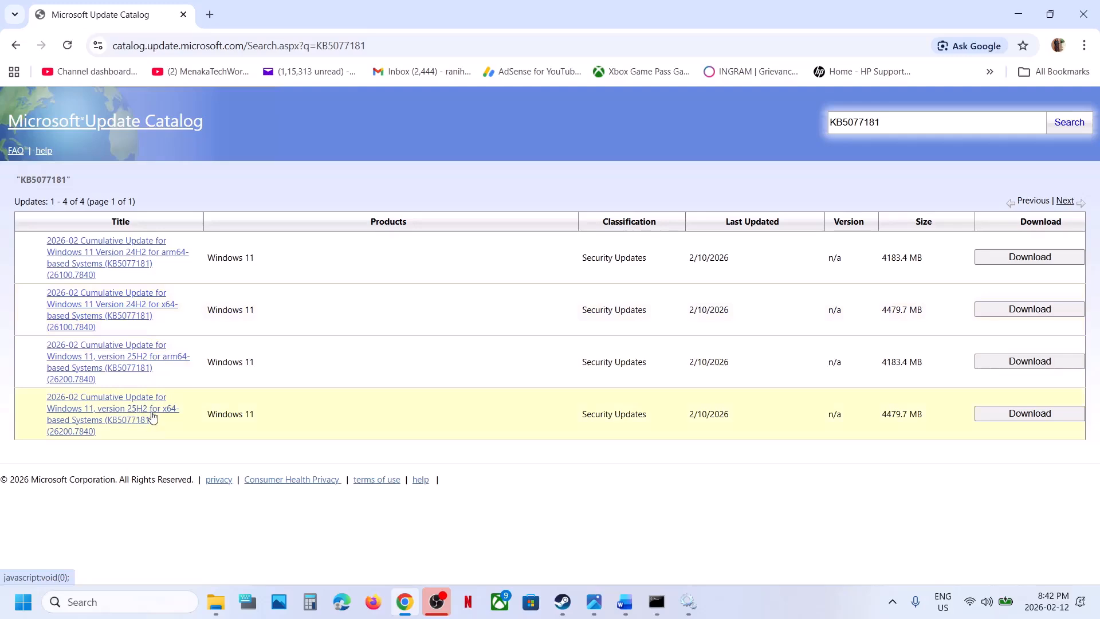
# - Download the KB5077181 .msu file of the cumulative update for Windows 11, version 25H2 for x64-based Systems
pyautogui.click(1038, 415)
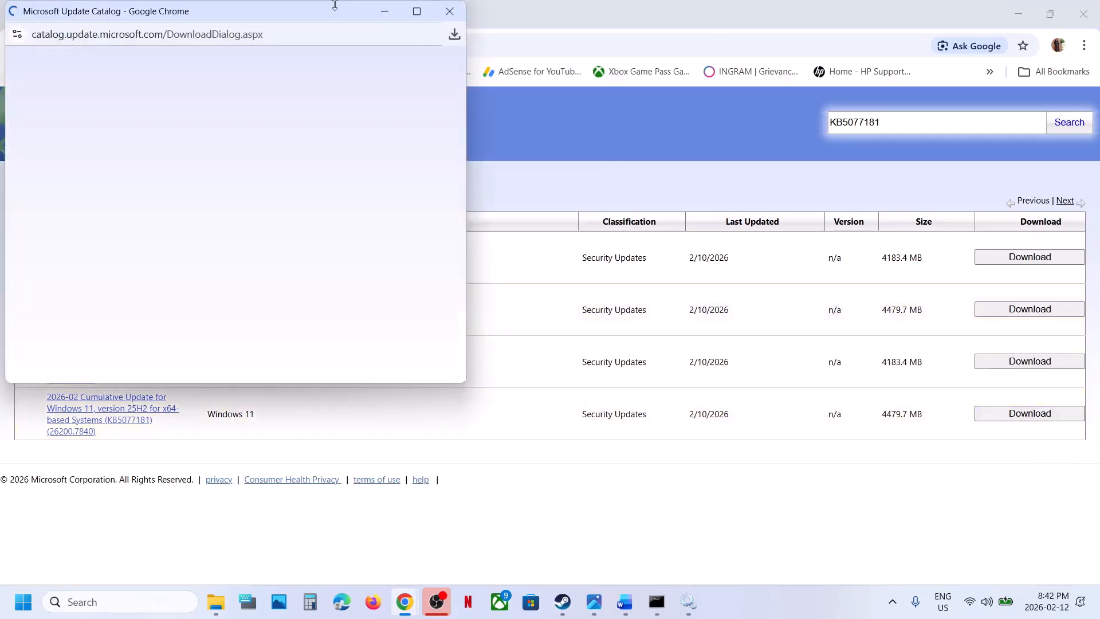
pyautogui.moveTo(319, 13); pyautogui.dragTo(656, 164)
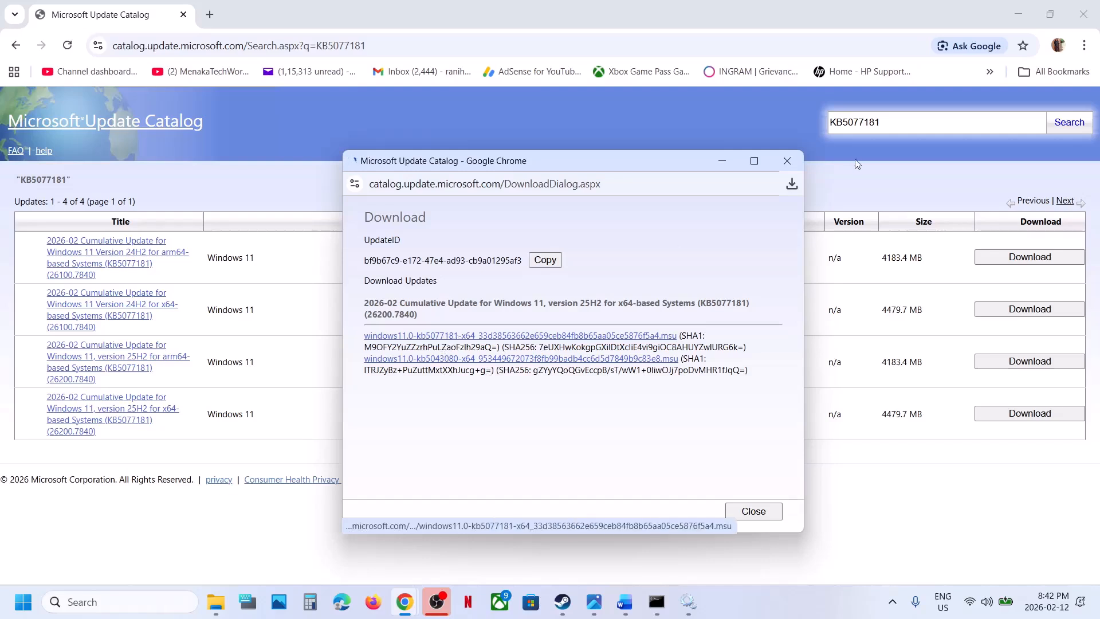
pyautogui.click(458, 339)
pyautogui.click(792, 184)
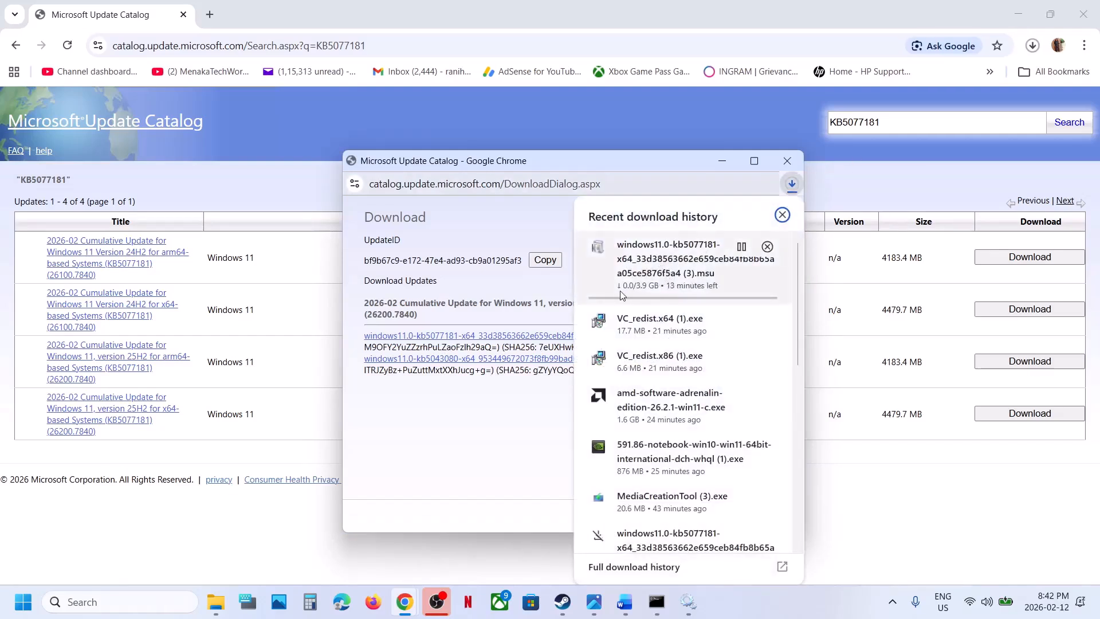
pyautogui.click(217, 532)
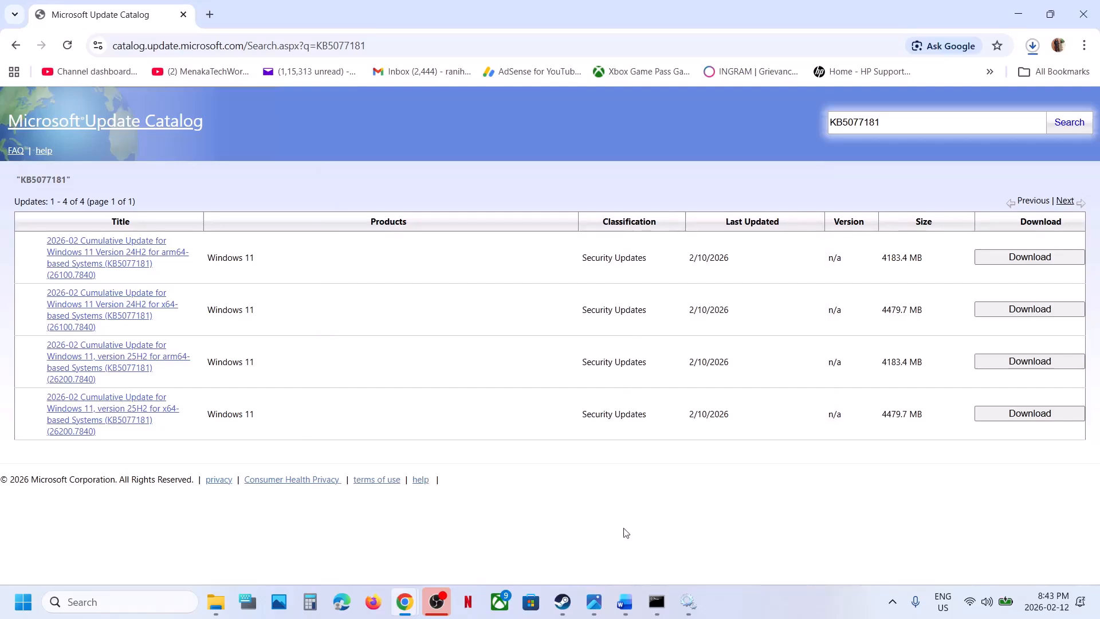
# - Open the Recovery page from the advanced Windows Update options to view Fix problems using Windows Update
pyautogui.press('super+i')
pyautogui.click(105, 440)
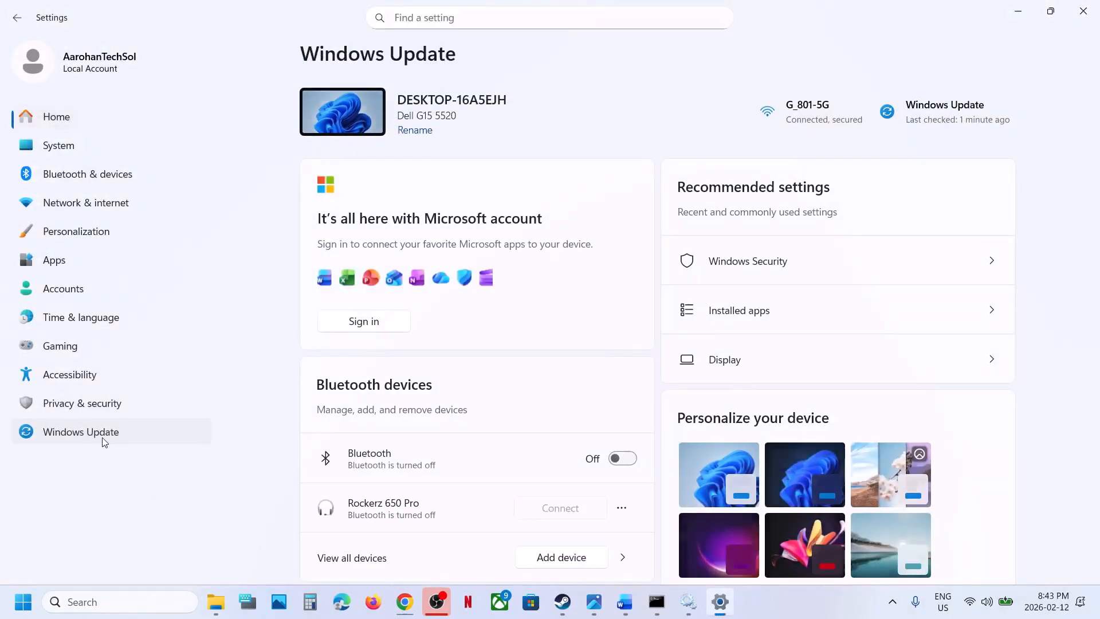
pyautogui.click(365, 361)
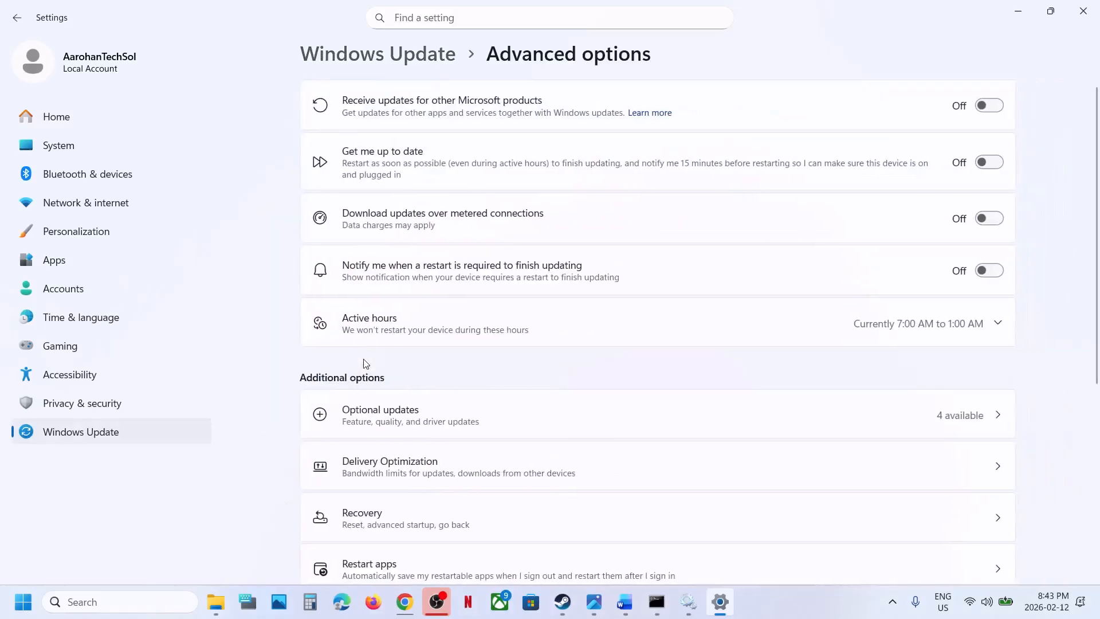
pyautogui.scroll(-3, 366, 364)
pyautogui.click(373, 317)
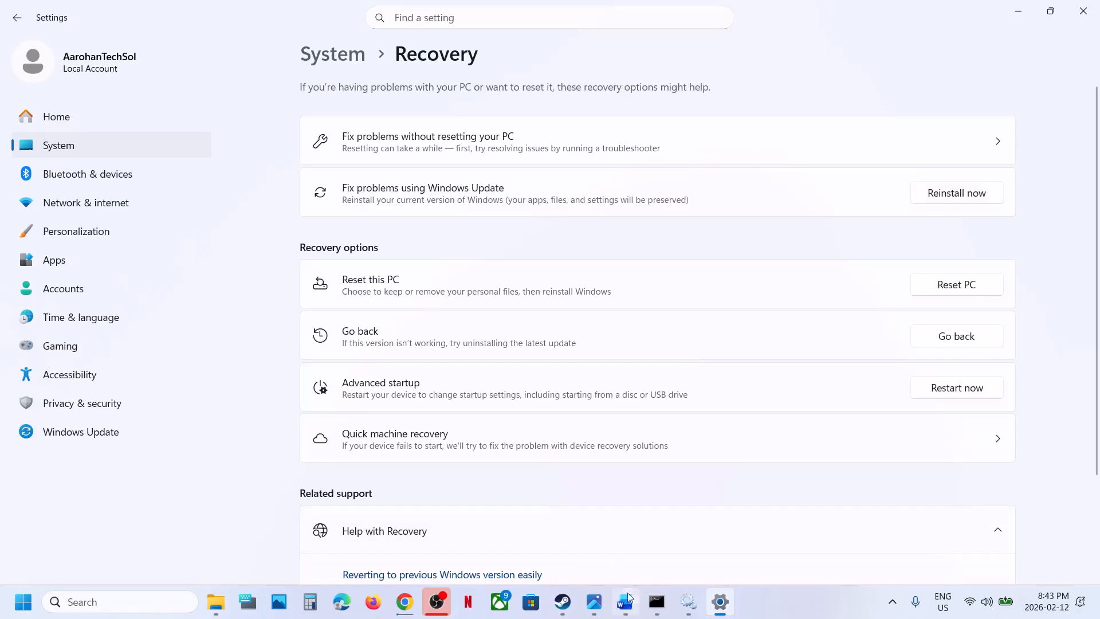
# - Open the Windows 11 download page from the Step 6 link in the Word notes and download the Media Creation Tool
pyautogui.moveTo(629, 599)
pyautogui.click(610, 555)
pyautogui.scroll(-5, 356, 402)
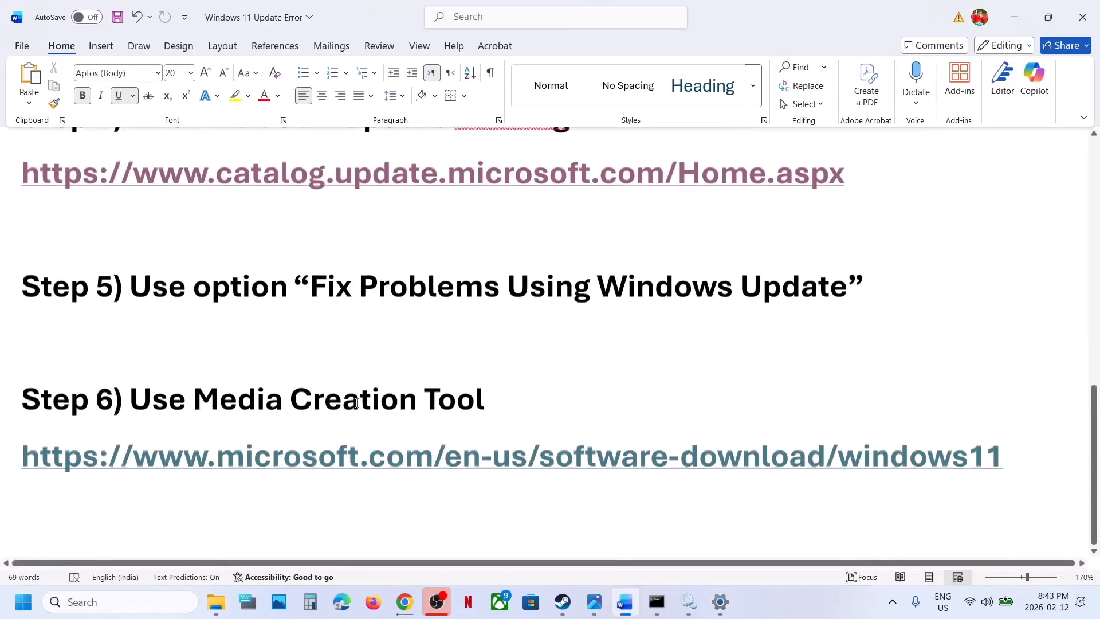
pyautogui.keyDown('ctrl'); pyautogui.click(388, 448); pyautogui.keyUp('ctrl')
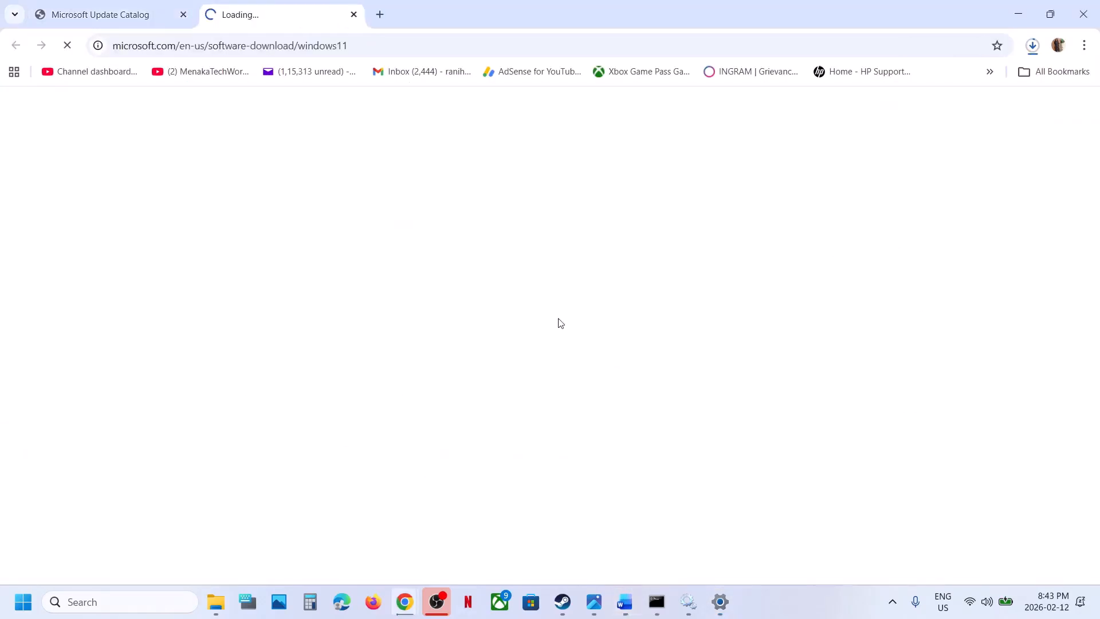
pyautogui.scroll(-10, 280, 388)
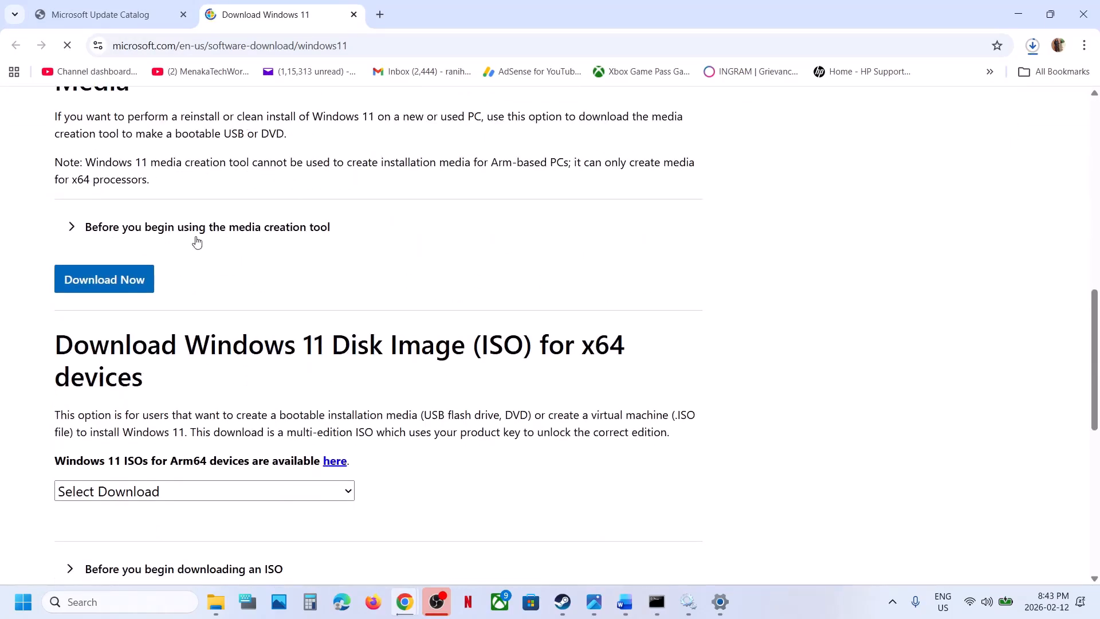
pyautogui.click(102, 290)
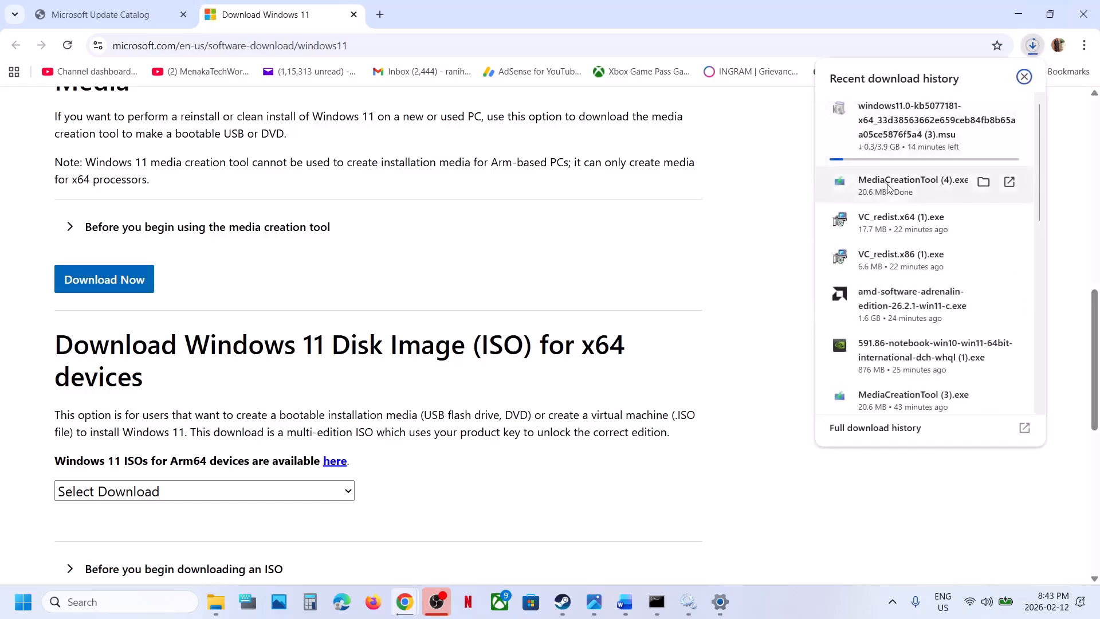
# - Switch to the Photos screenshots and review creating the Windows 11 ISO with the Media Creation Tool, from 1.png through 7.png
pyautogui.click(595, 602)
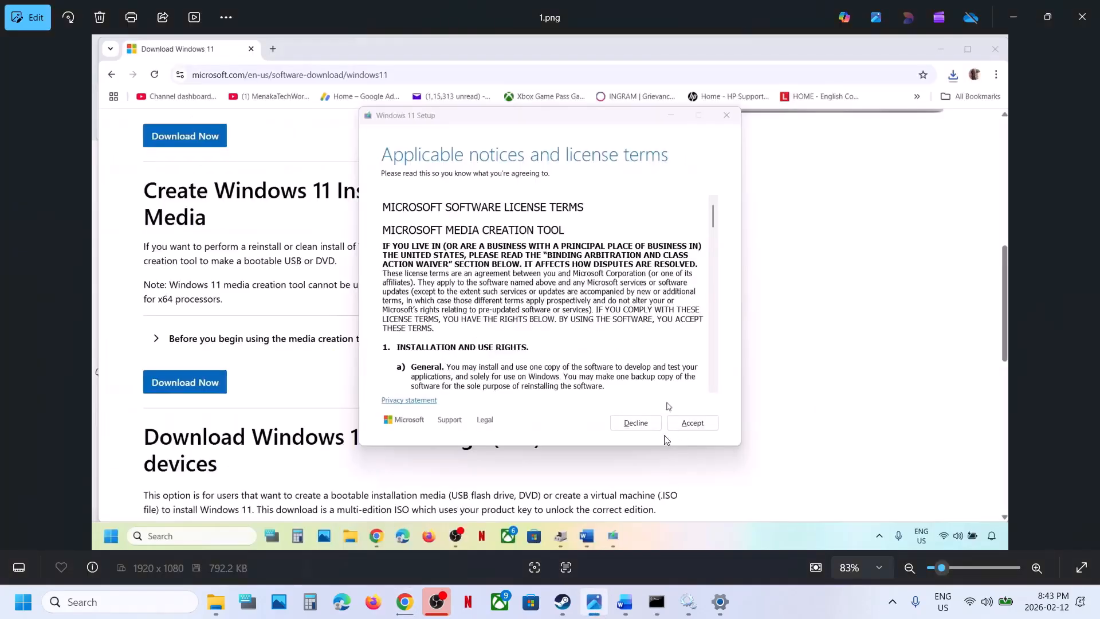
pyautogui.press('Right')
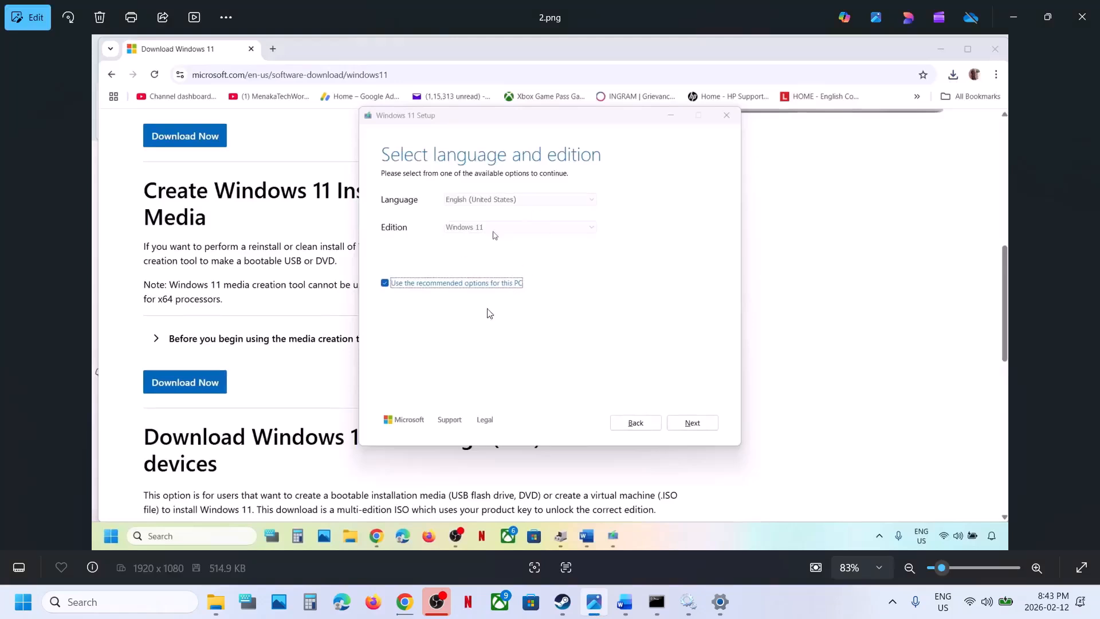
pyautogui.press('Right')
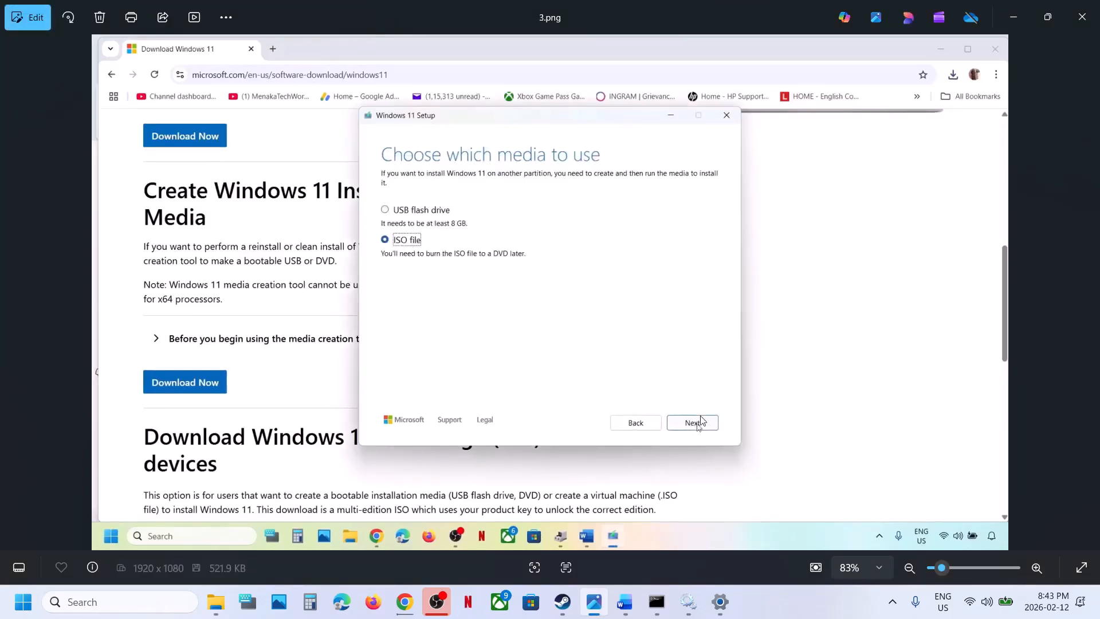
pyautogui.press('Right')
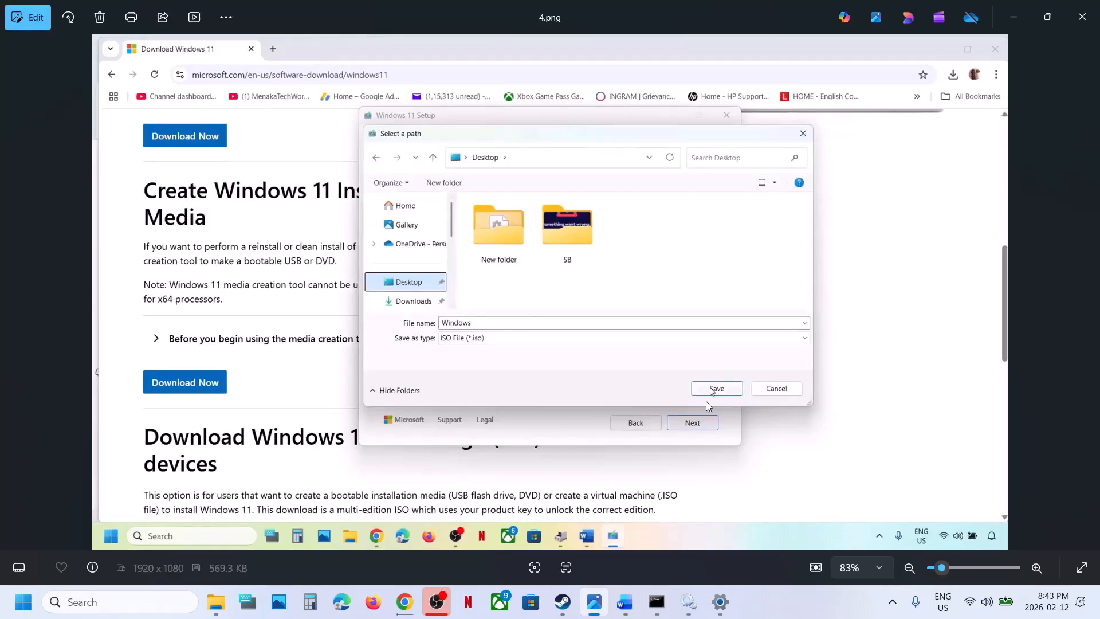
pyautogui.press('Right')
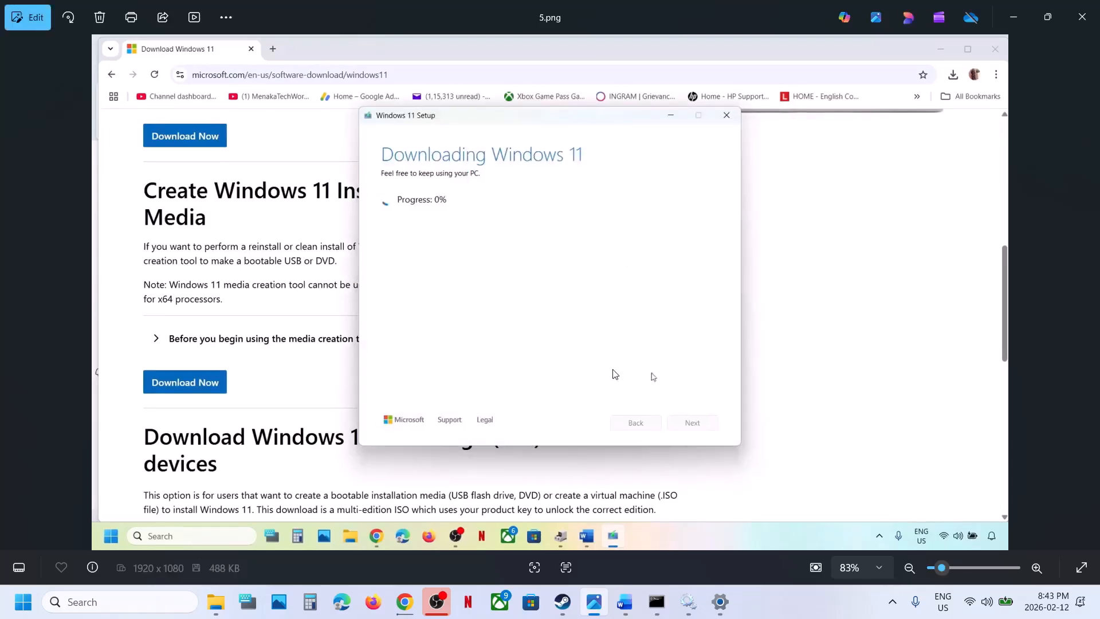
pyautogui.press('Right')
pyautogui.press('Right')
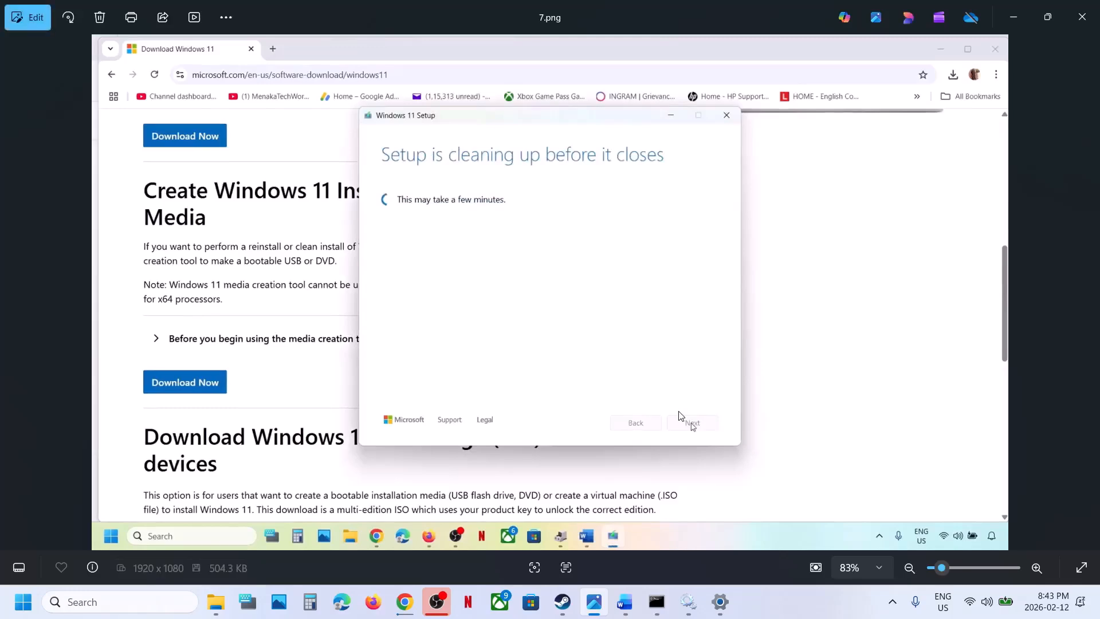
# - Review the screenshots 8.png to 13.png on opening the Windows ISO, running setup and reaching the Ready to install page
pyautogui.press('Right')
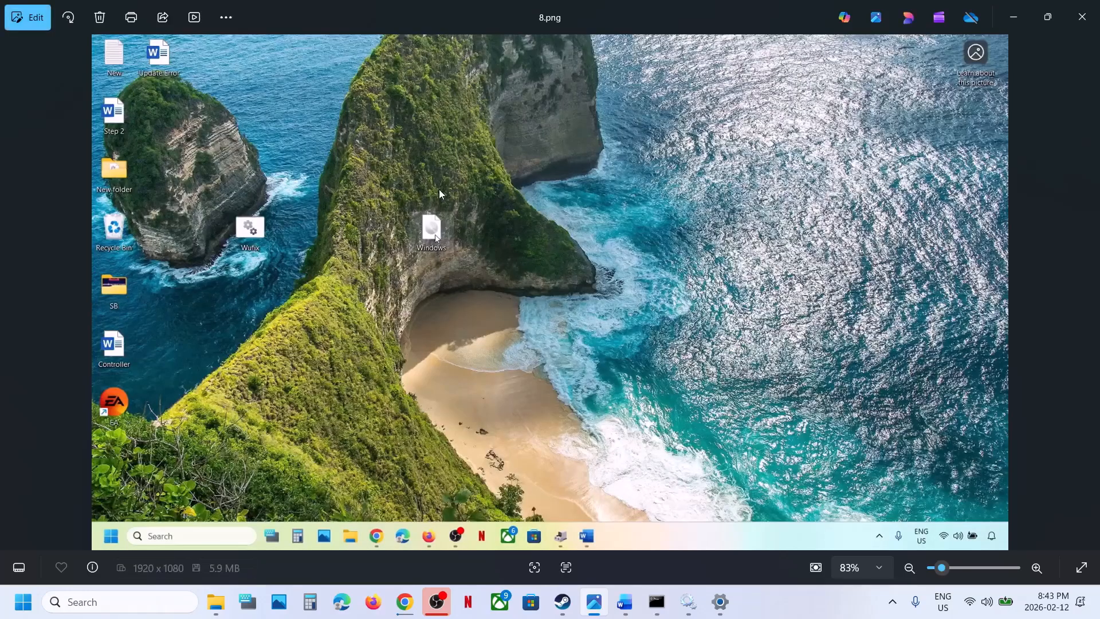
pyautogui.press('Right')
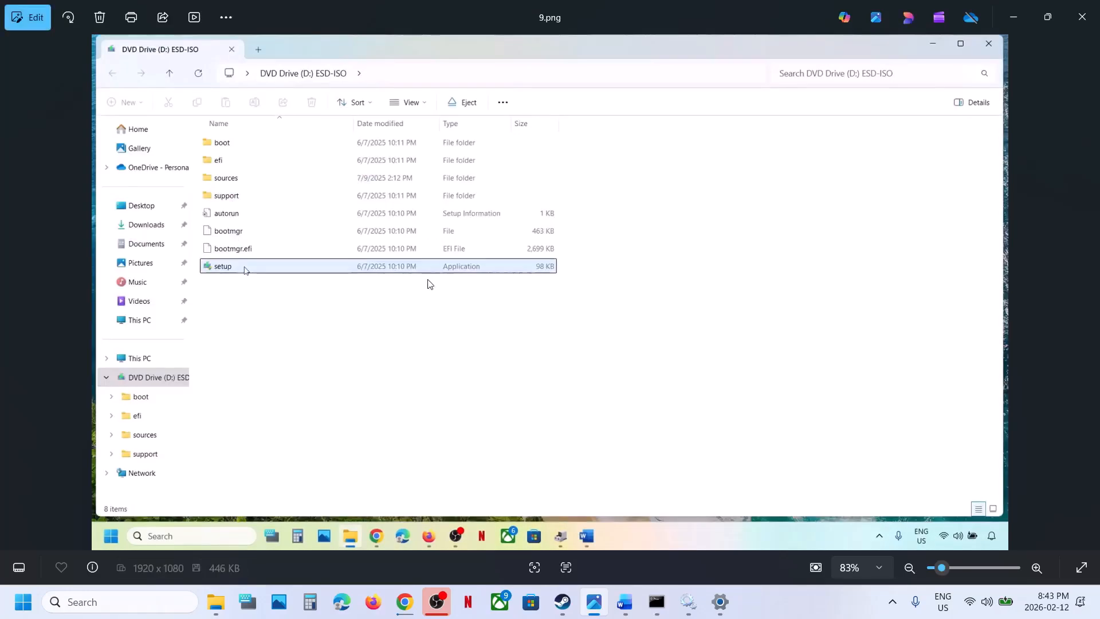
pyautogui.press('Right')
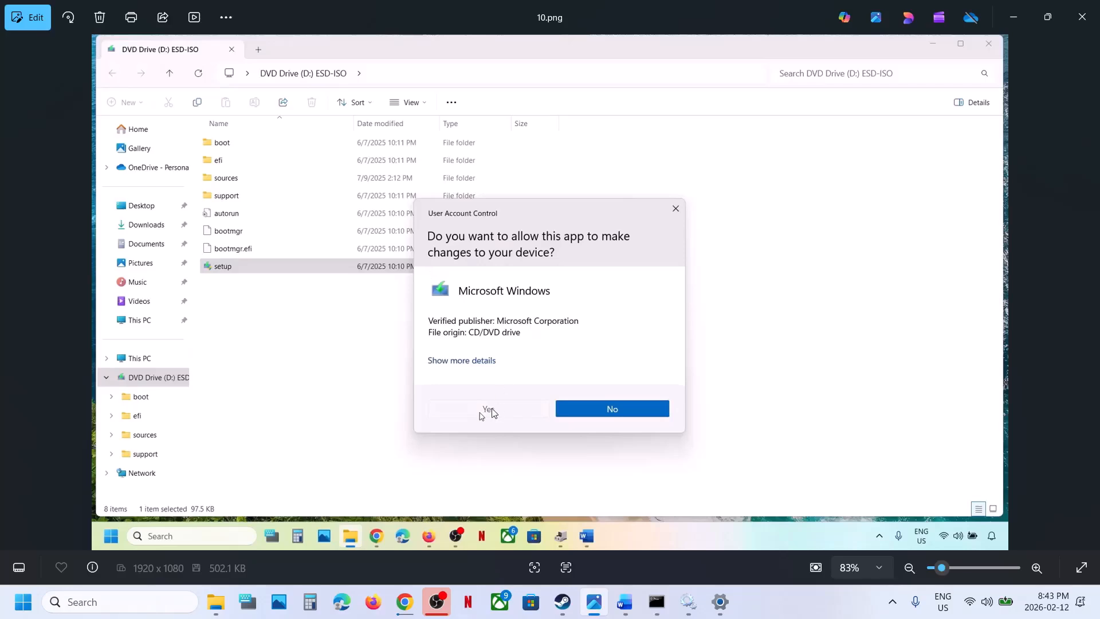
pyautogui.press('Right')
pyautogui.press('Right')
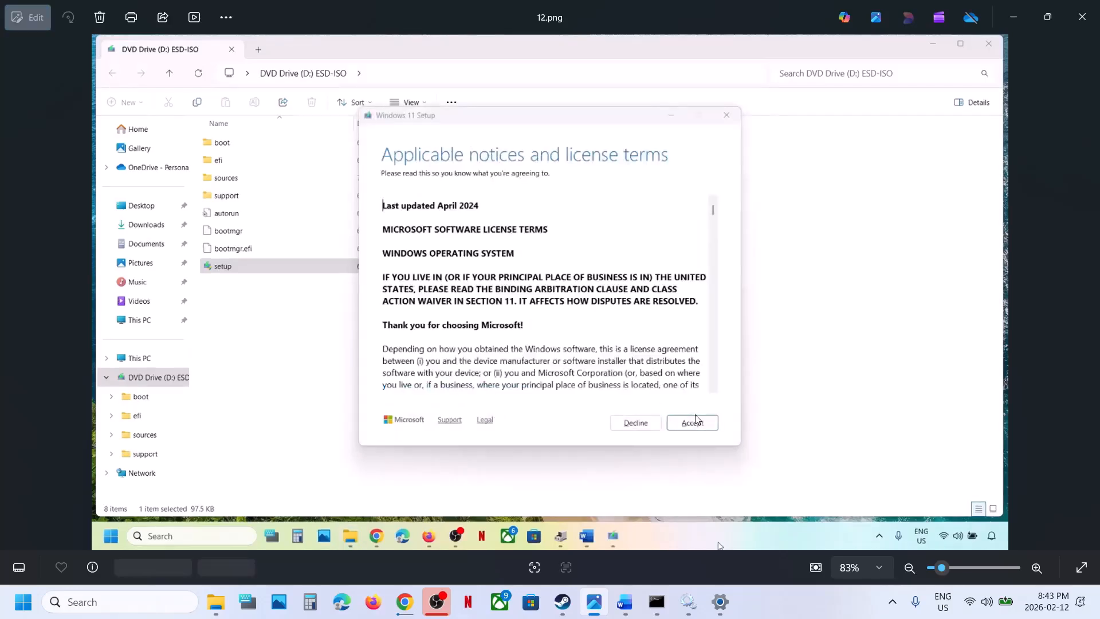
pyautogui.press('Right')
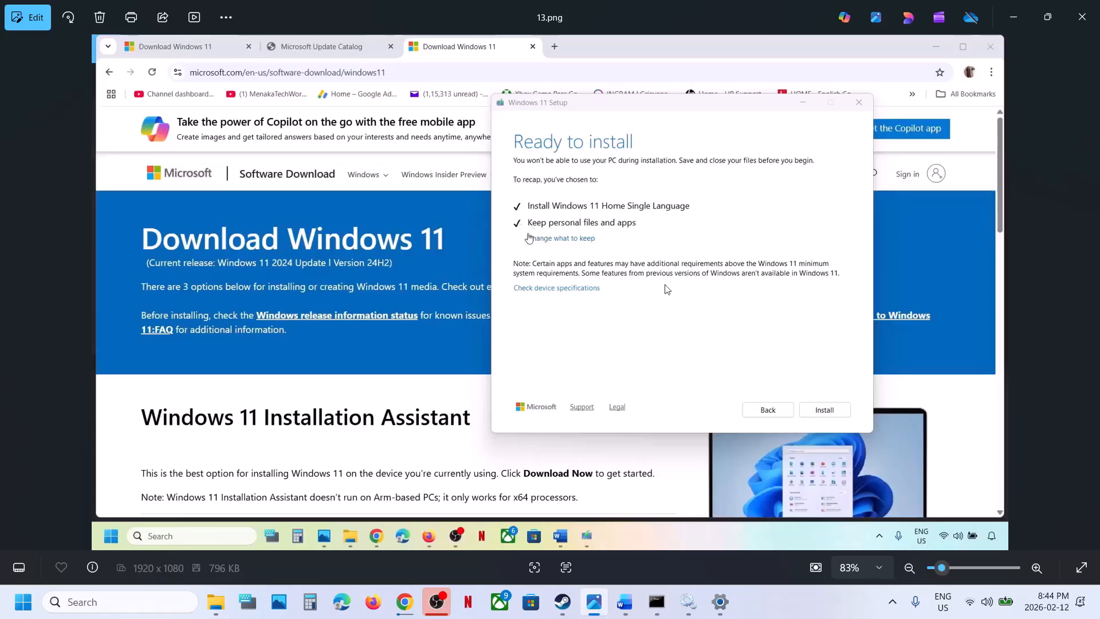
# - Switch to Settings, open the Windows Update history and check the KB5077181 entry under Quality Updates
pyautogui.click(720, 608)
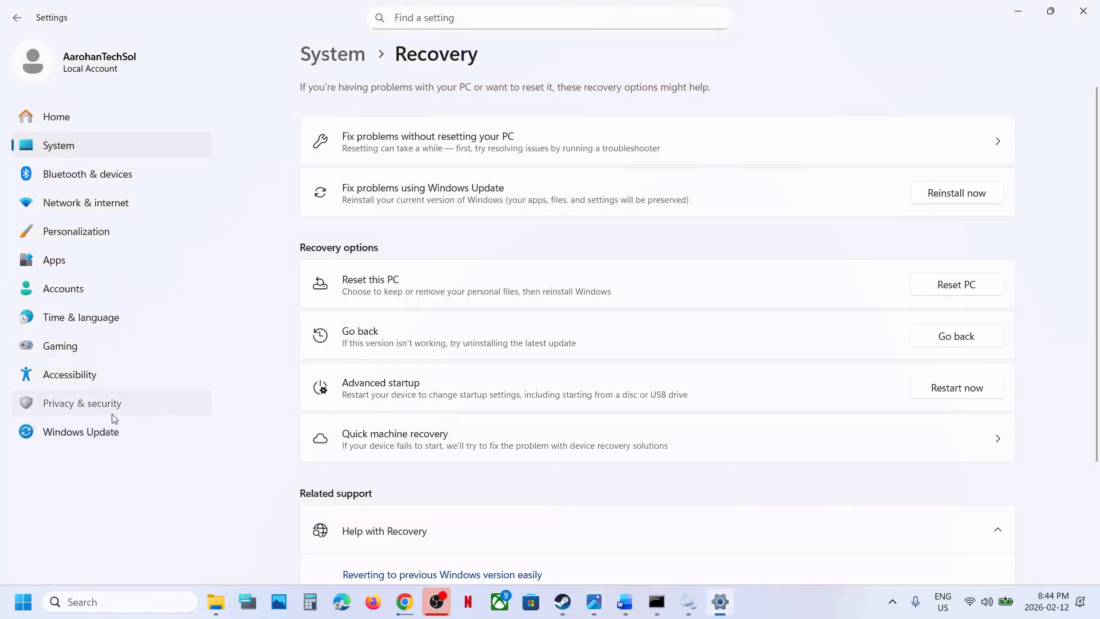
pyautogui.click(109, 434)
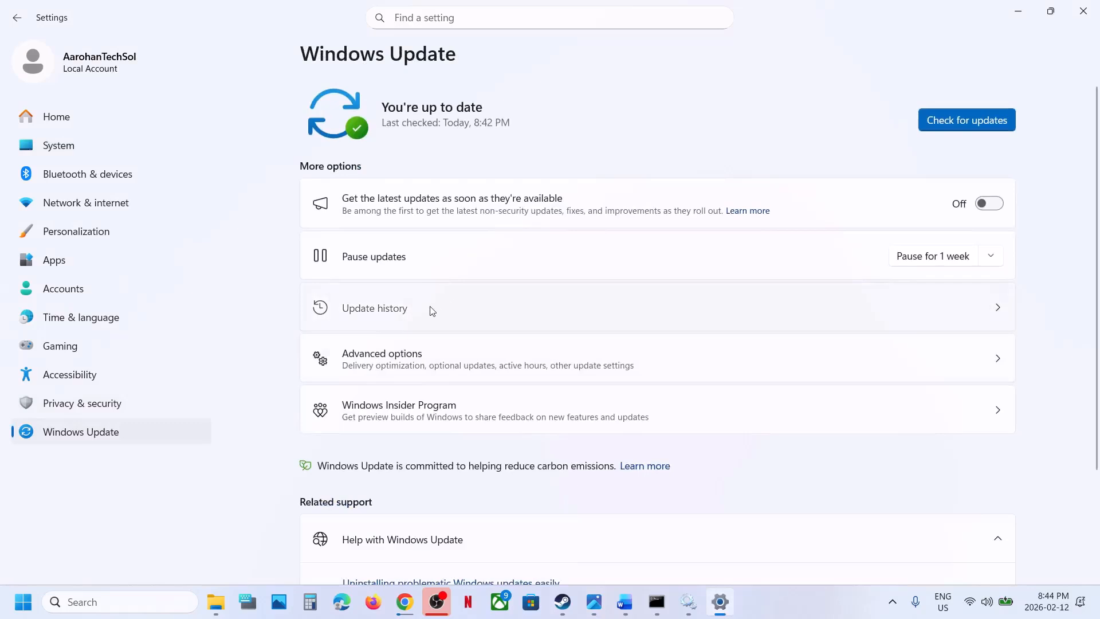
pyautogui.click(430, 310)
pyautogui.doubleClick(456, 145)
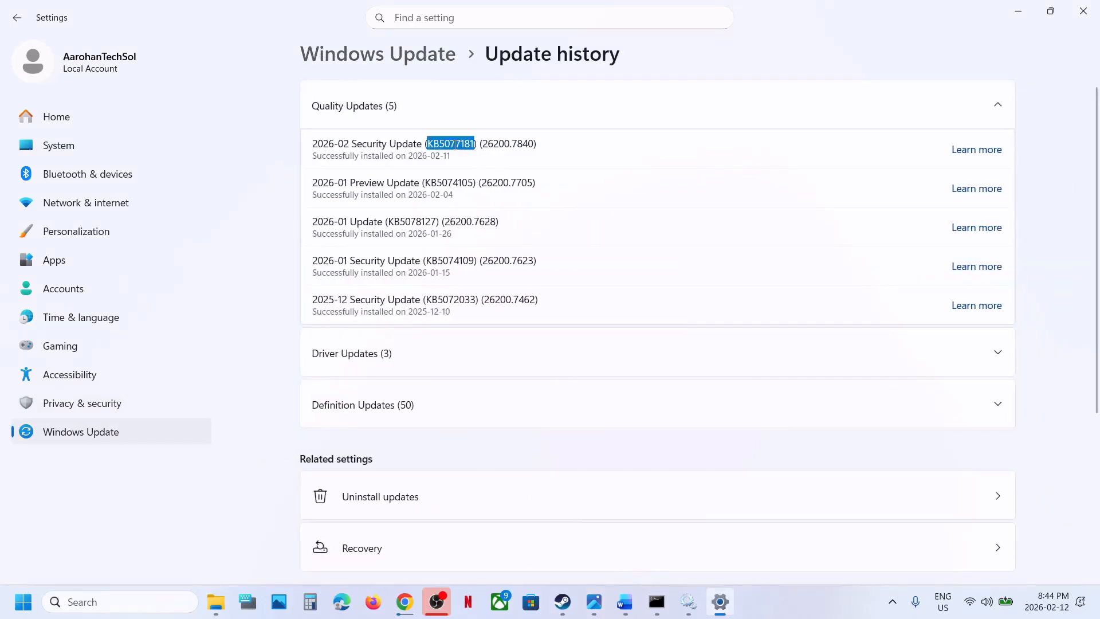
pyautogui.click(804, 616)
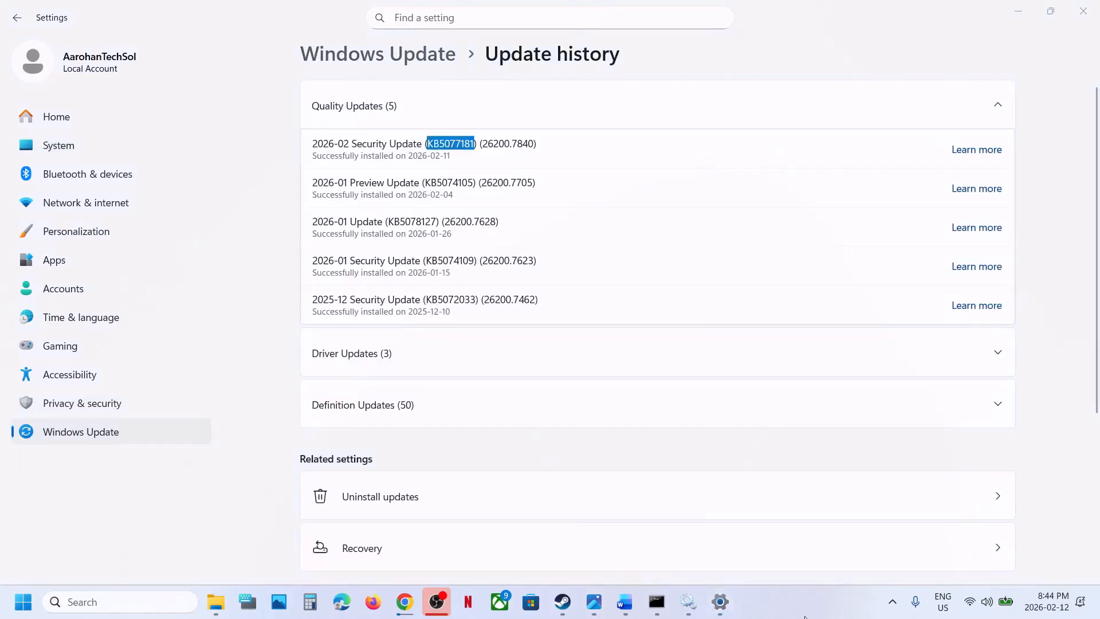